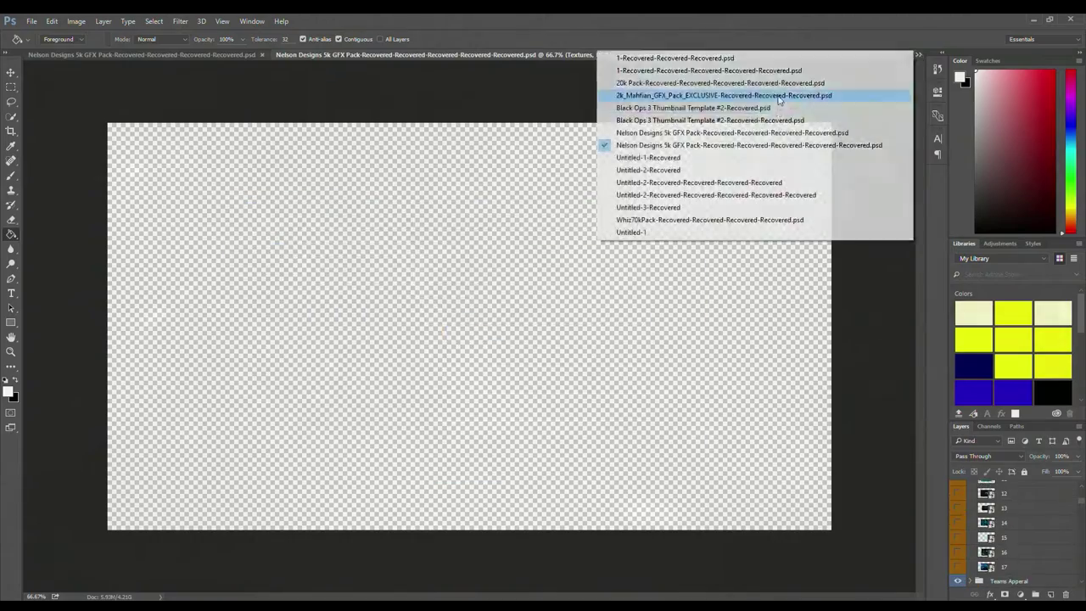
Bring the line pattern from the 2k_Mahfian GFX pack document into the Untitled-1 banner.
click(670, 94)
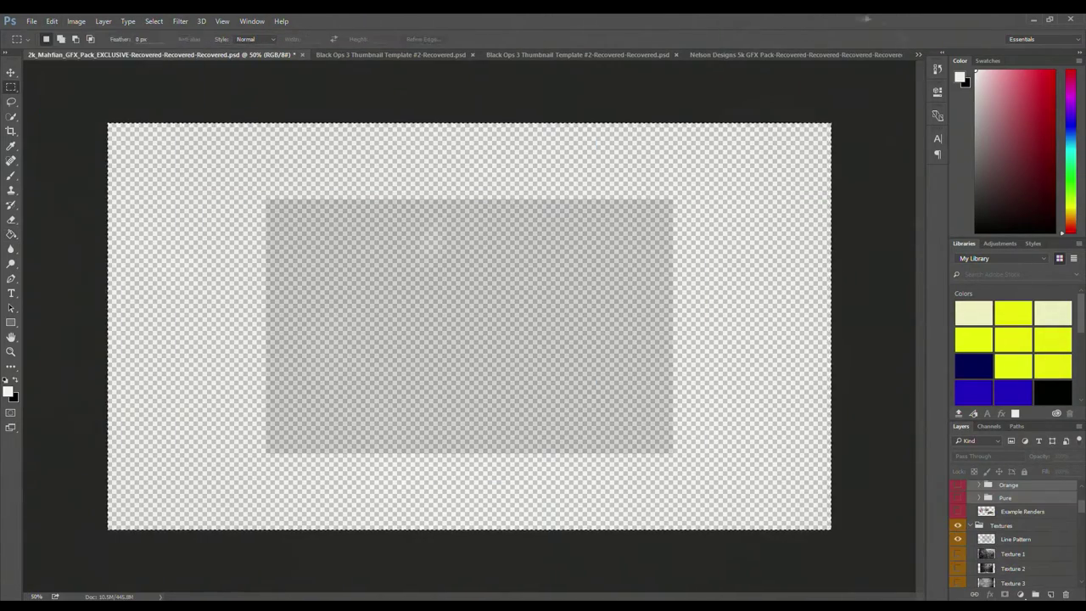
click(917, 54)
click(645, 102)
Scale and position the line pattern on Layer 5 with Free Transform so it covers the stadium band.
click(51, 20)
click(93, 244)
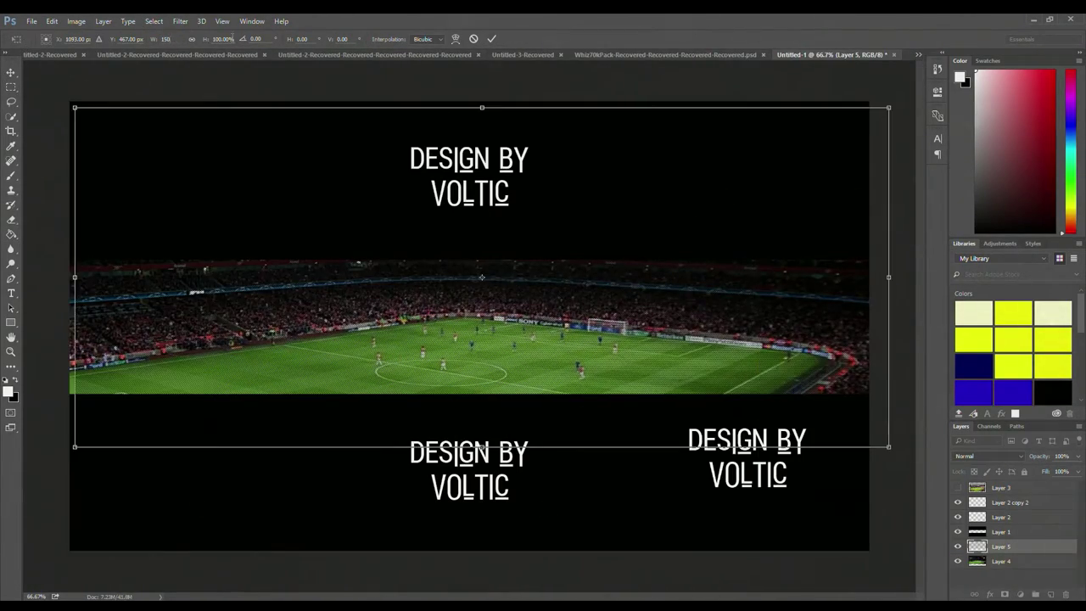
drag(481, 447, 628, 386)
key(Return)
click(51, 20)
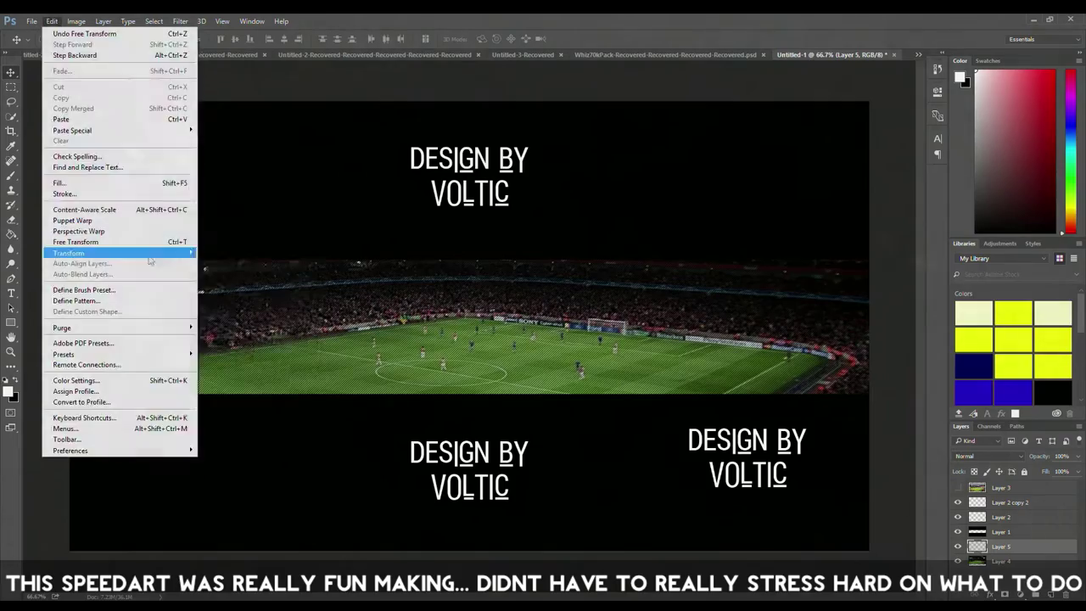
key(Escape)
key(ctrl+t)
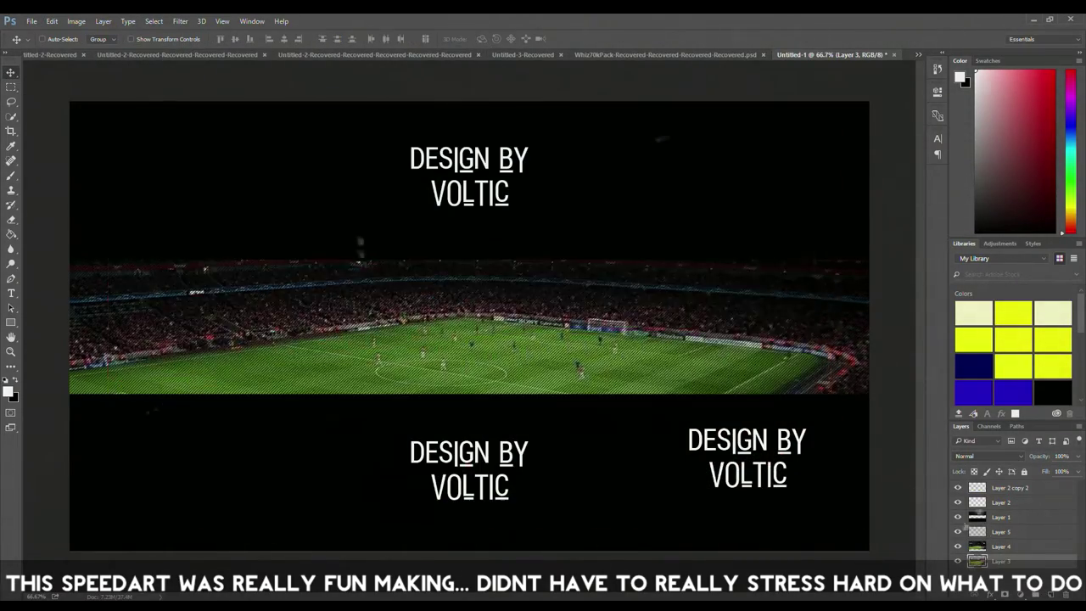
Blend the line pattern on Layer 5 into the stadium photo using the Soft Light mode.
click(52, 20)
click(999, 532)
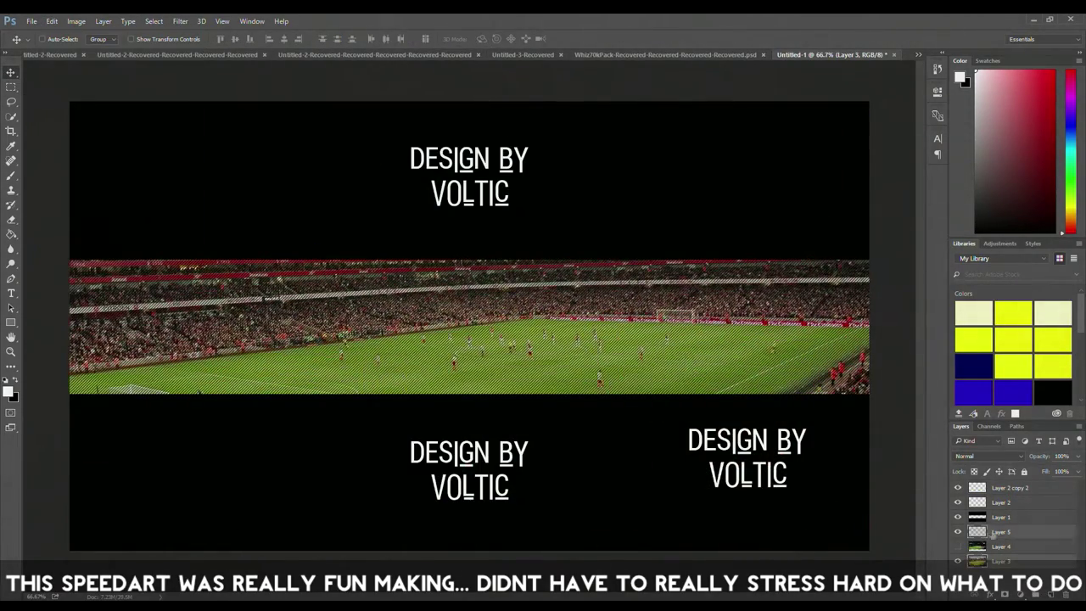
drag(1076, 458, 1082, 459)
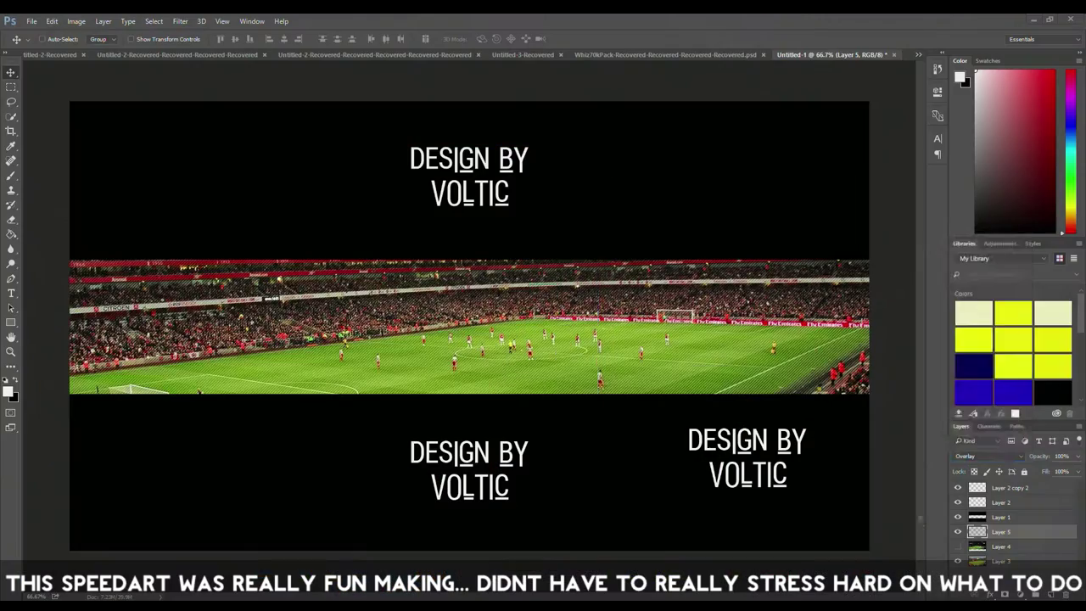
click(988, 455)
click(980, 291)
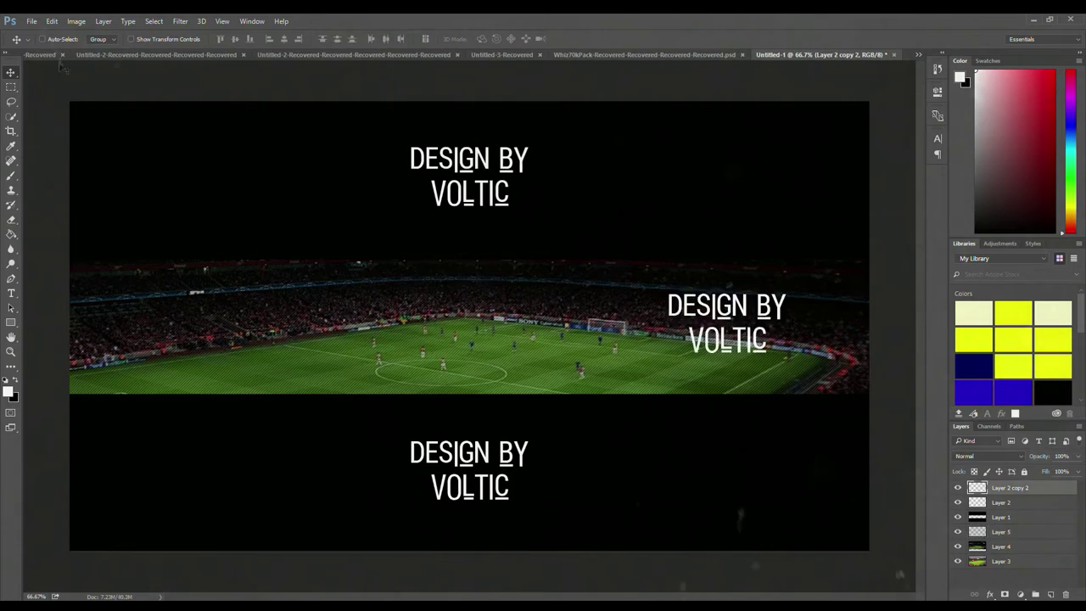
Shrink the row of five yellow stars on Layer 7 and centre it beneath the FOOTBALL EDITOR text.
click(161, 39)
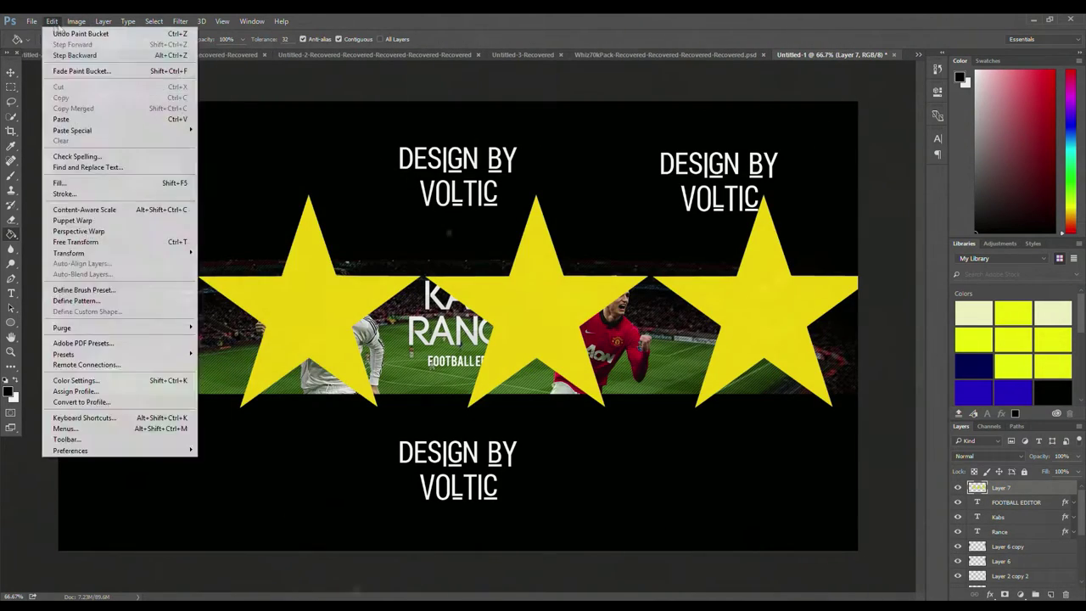
click(73, 247)
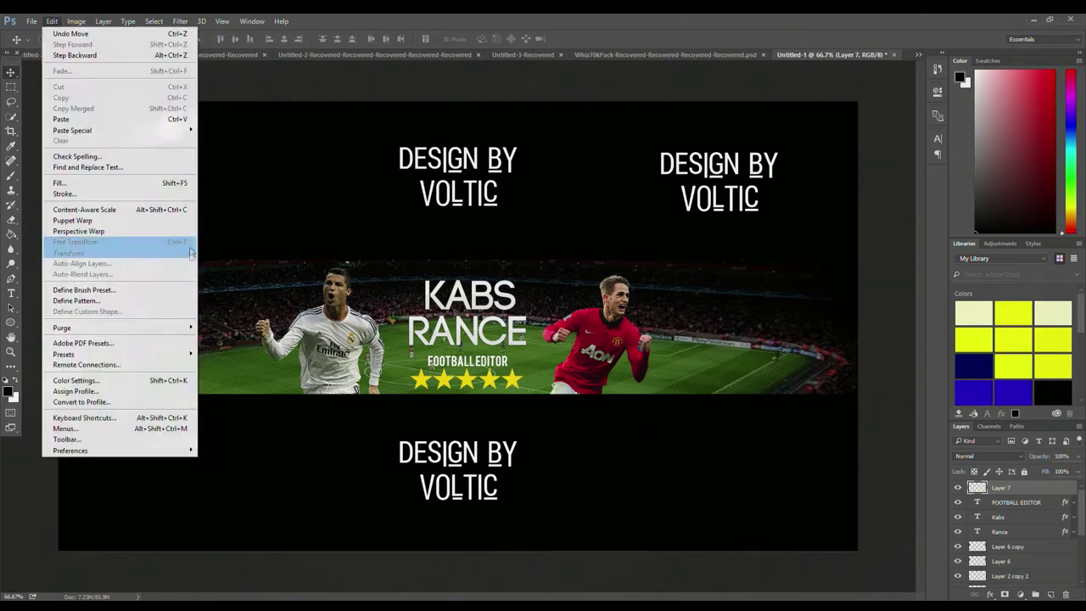
click(75, 56)
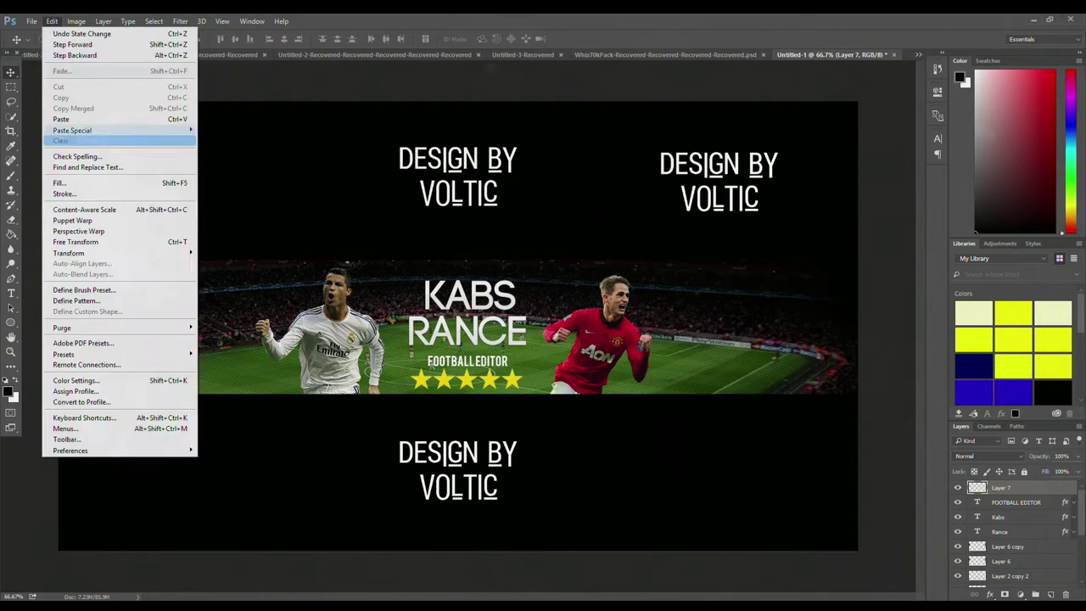
click(74, 242)
key(h)
click(487, 238)
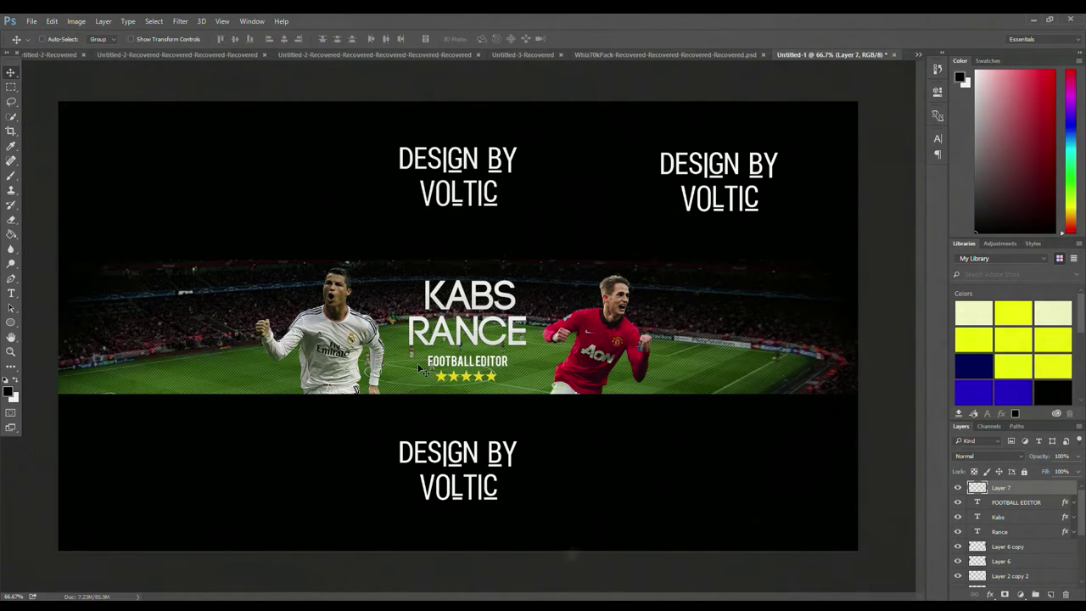
Apply a layer style to the yellow stars on Layer 7.
double_click(1018, 488)
click(632, 295)
key(Escape)
Adjust the FOOTBALL EDITOR text's blending options and nudge the text slightly upward.
right_click(1015, 502)
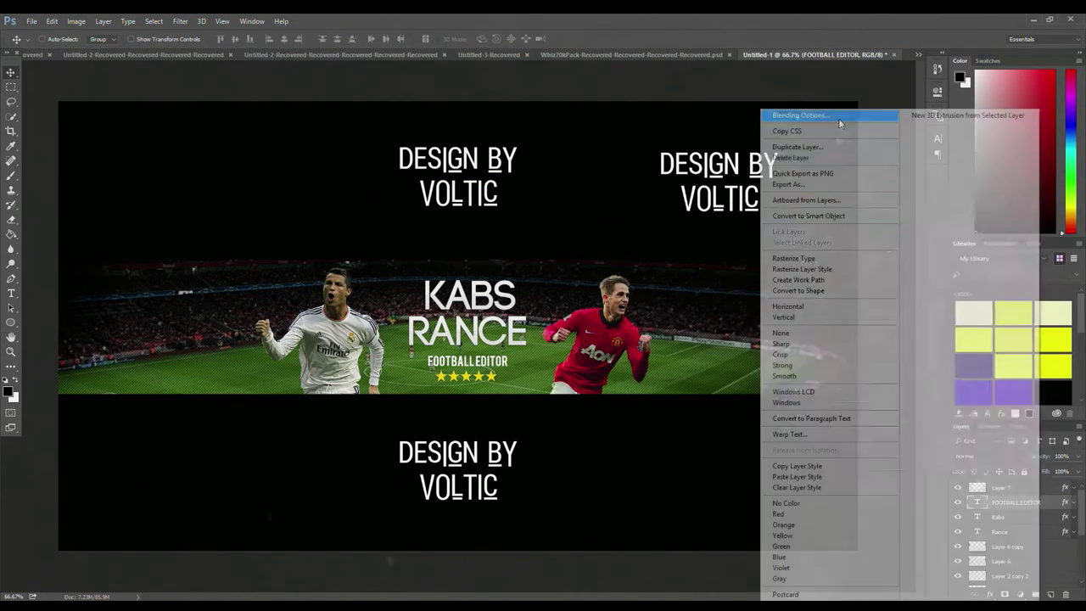
click(838, 118)
click(645, 265)
key(Return)
key(v)
drag(502, 338, 502, 333)
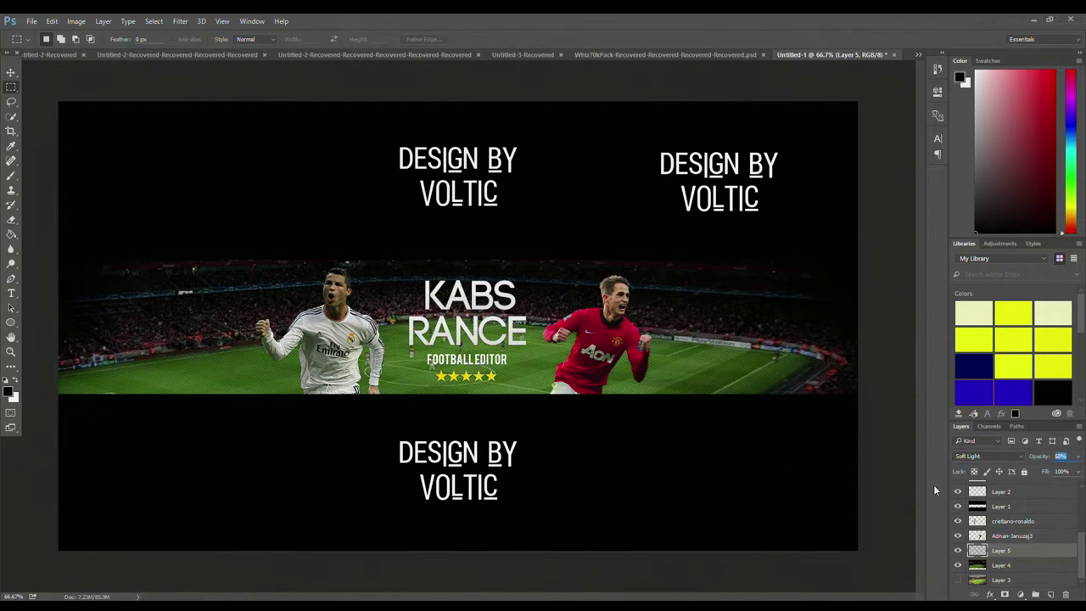
Move the Adnan-Januzaj3 cutout left so that his fist meets the end of the title.
click(1011, 536)
key(v)
drag(676, 356, 645, 356)
key(ctrl+plus)
key(ctrl+plus)
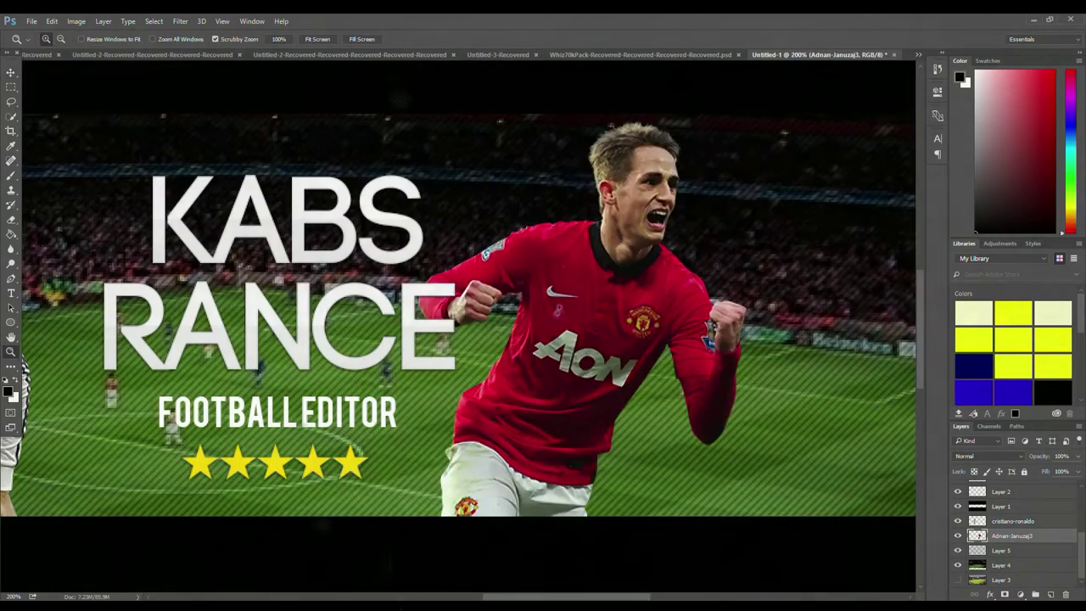
drag(566, 311, 574, 326)
Select the Januzaj cutout's fist with Quick Selection, copy it to a new layer and shift it left.
key(w)
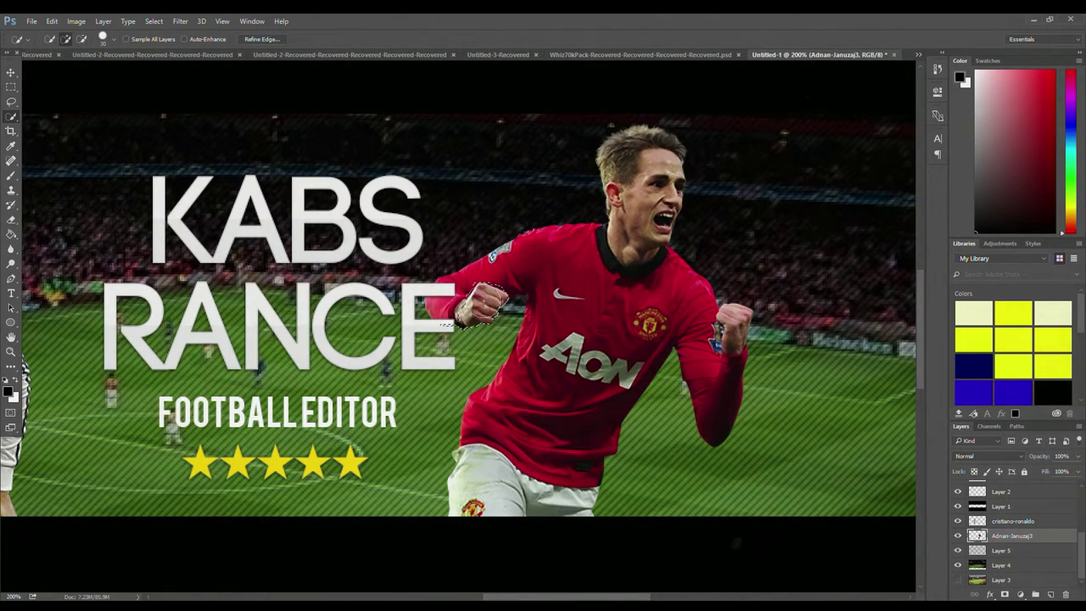
key(ctrl+j)
key(v)
drag(594, 339, 564, 340)
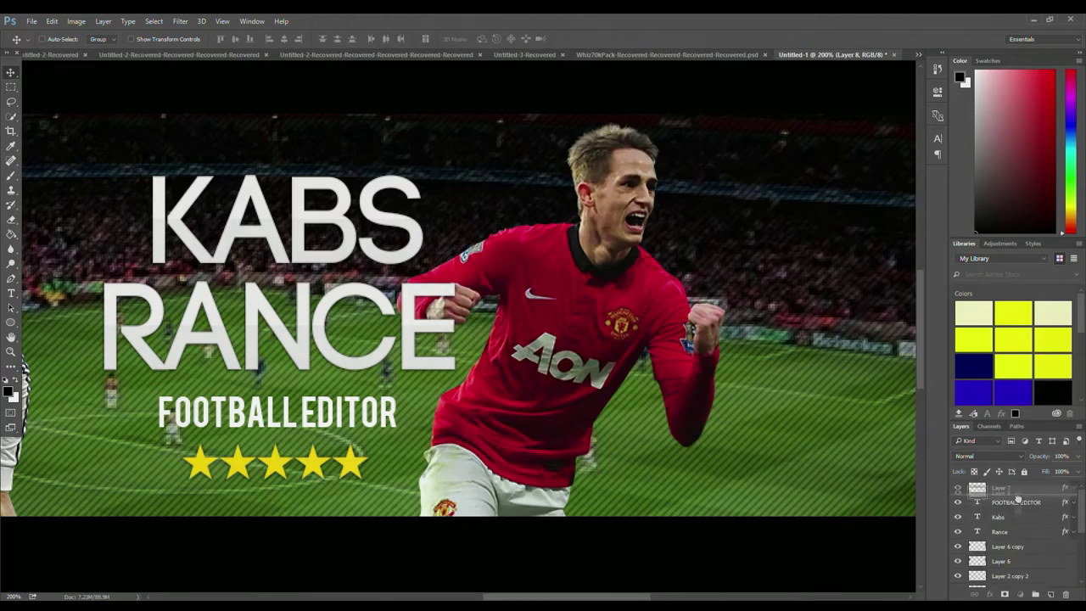
Try to trim the copied fist around the title's last letter with the Polygonal Lasso, checking it against the player layer.
click(394, 272)
click(11, 101)
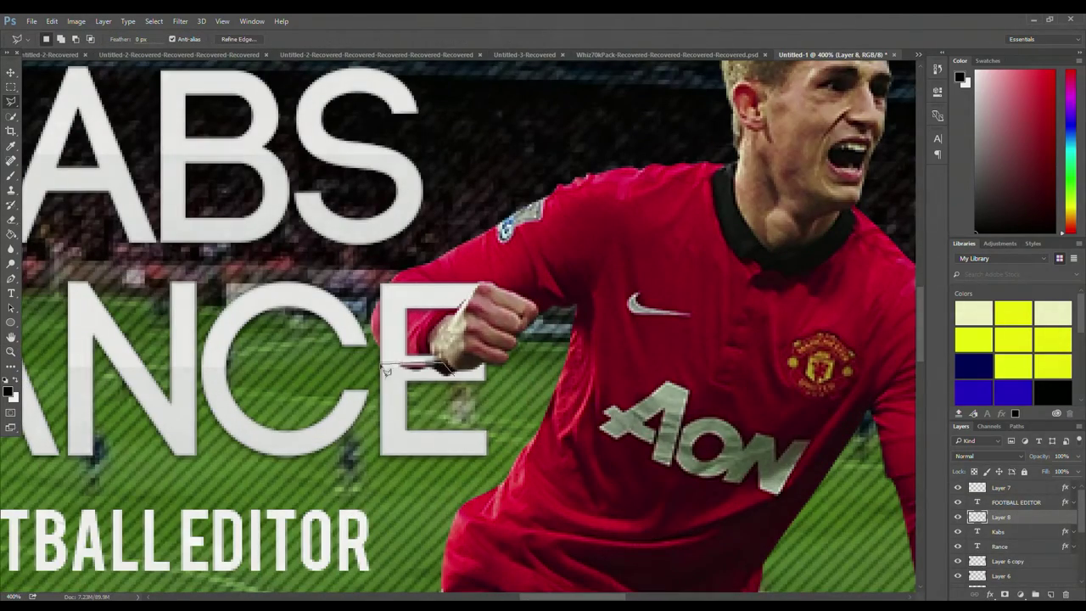
key(ctrl+0)
key(z)
scroll(543, 322, up, 5)
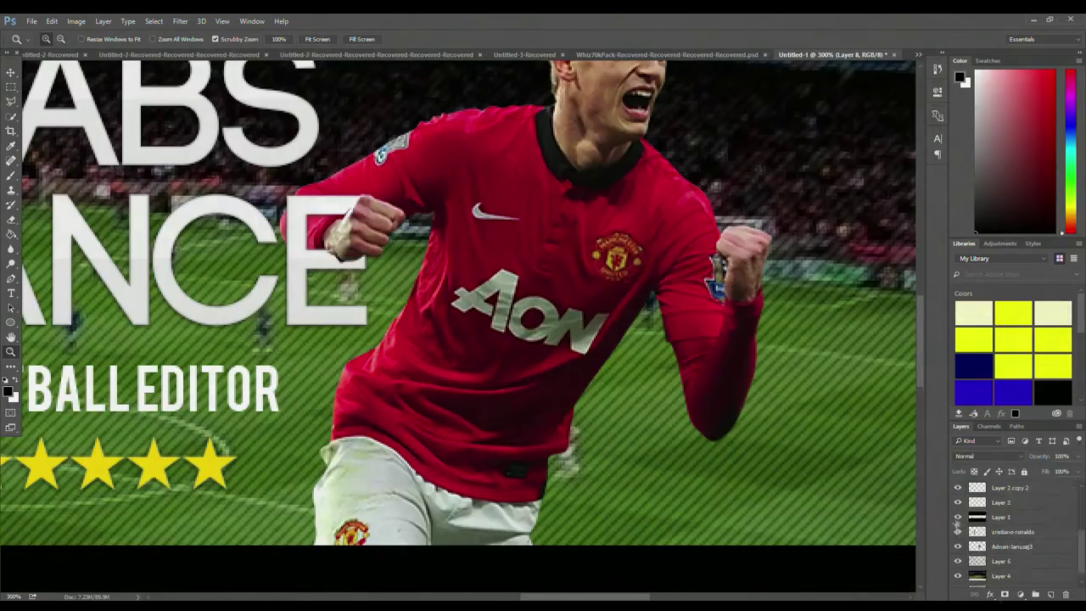
double_click(957, 547)
key(ctrl+0)
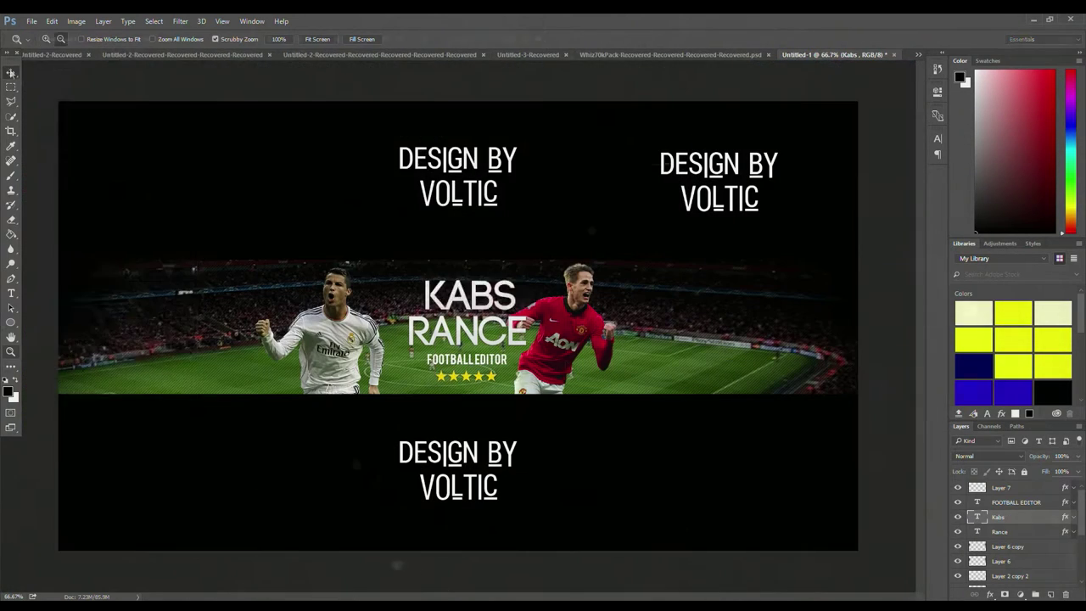
Restack the Adnan-Januzaj3 layer between the two title text layers and reposition the player beside the title.
key(v)
ctrl+click(600, 362)
key(Delete)
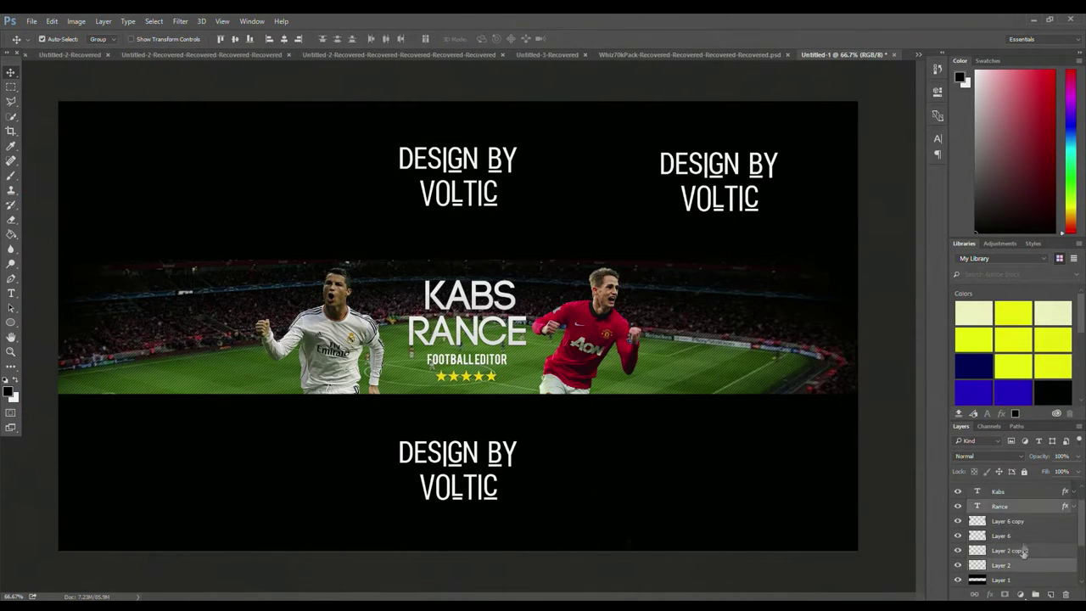
scroll(1018, 525, up, 3)
click(1018, 518)
key(ctrl+z)
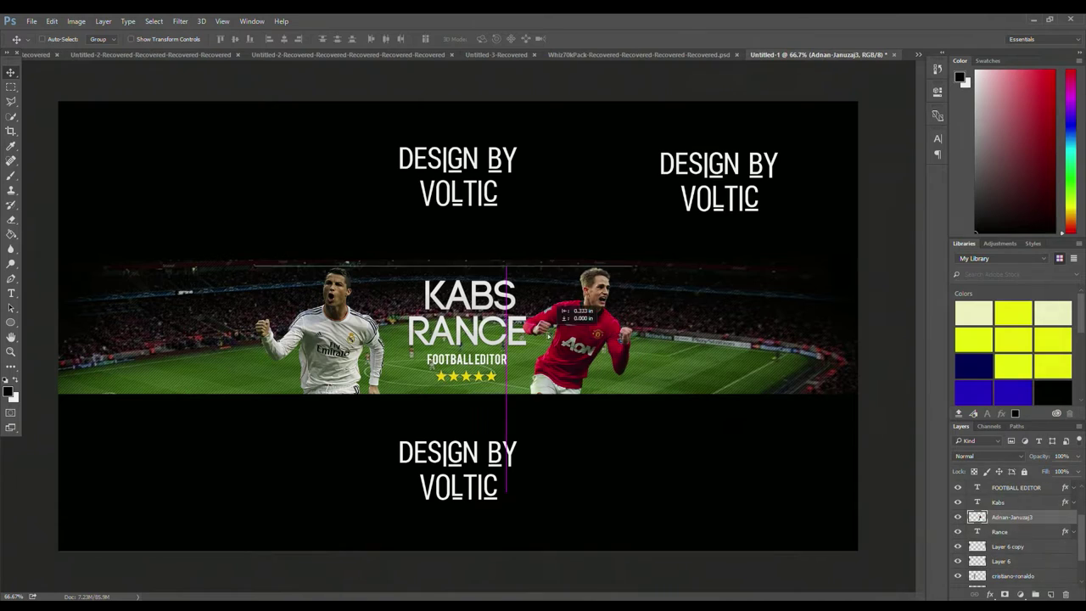
Duplicate the Adnan-Januzaj3 layer and turn the copy into a dark shadow behind the player at 25% opacity.
right_click(1017, 531)
key(Escape)
right_click(1009, 531)
click(882, 84)
click(694, 296)
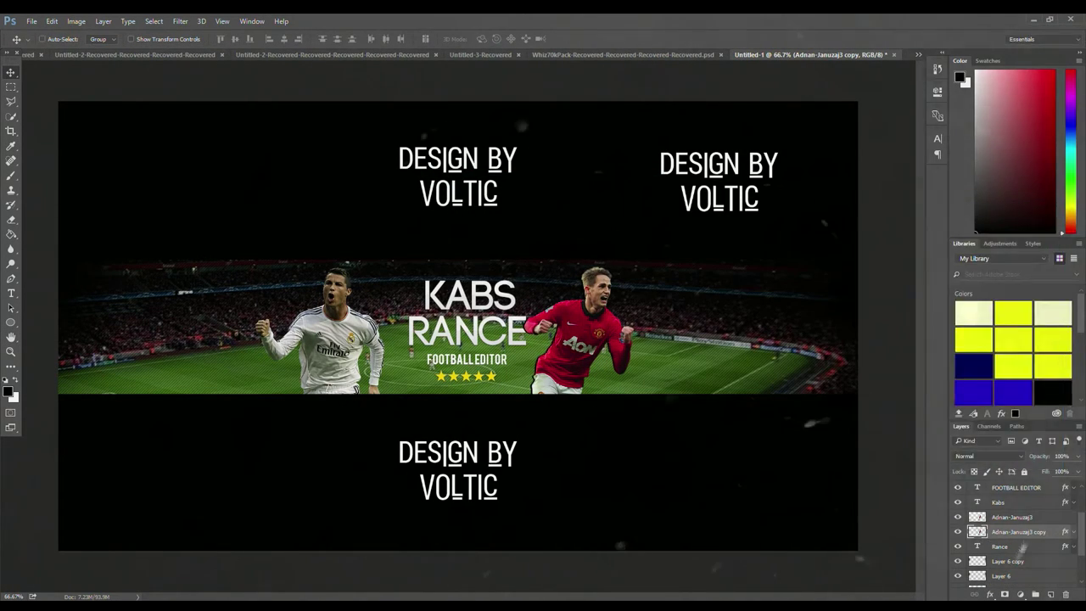
click(1073, 470)
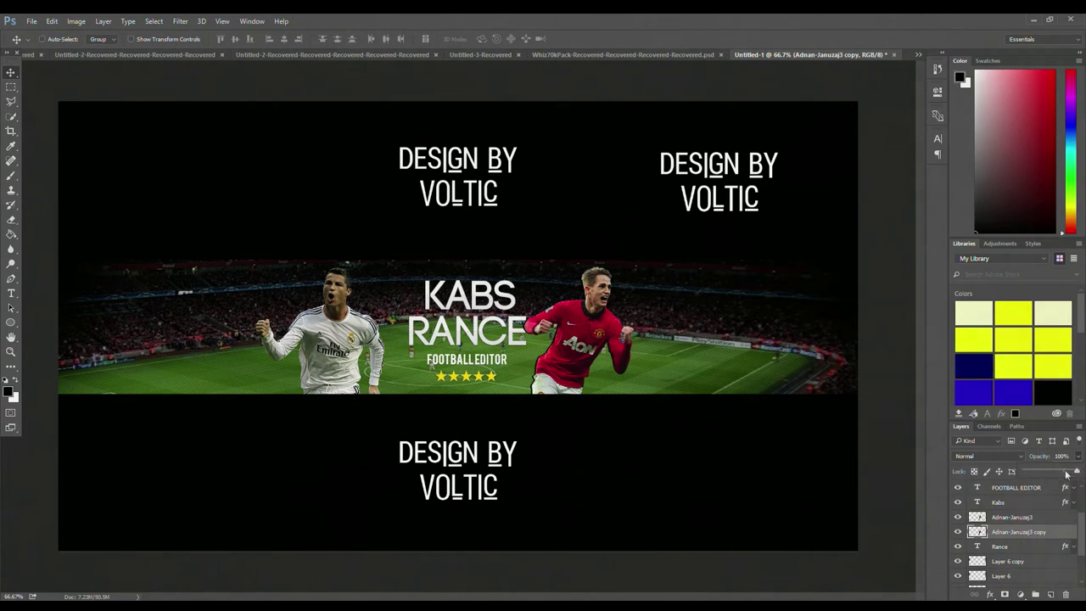
Place the Philippe Coutinho image in the banner, scale it down and position it to the right of Januzaj.
key(alt+Tab)
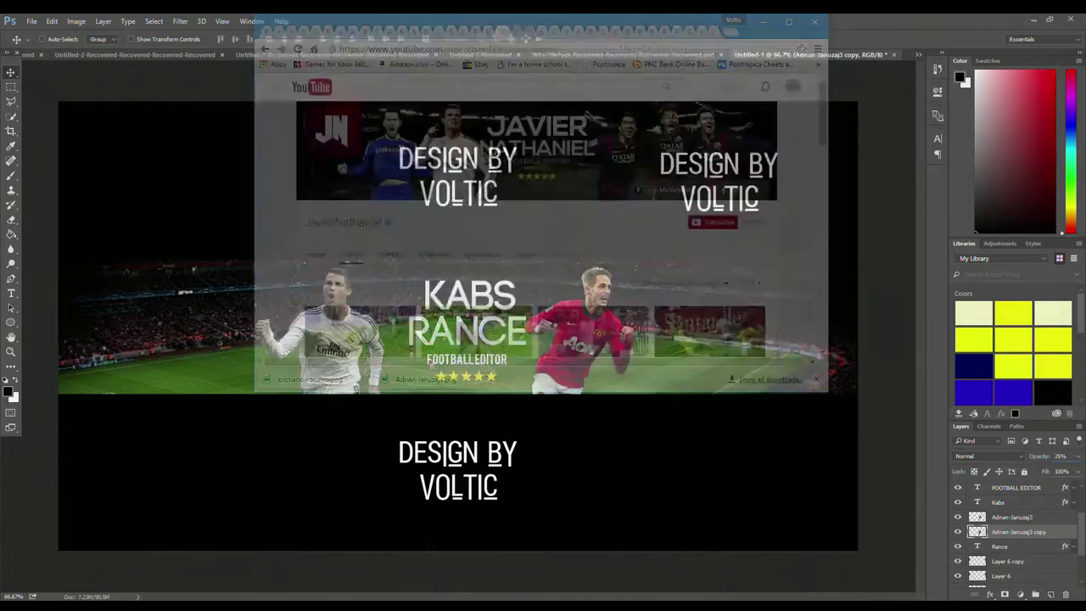
key(Right)
key(Left)
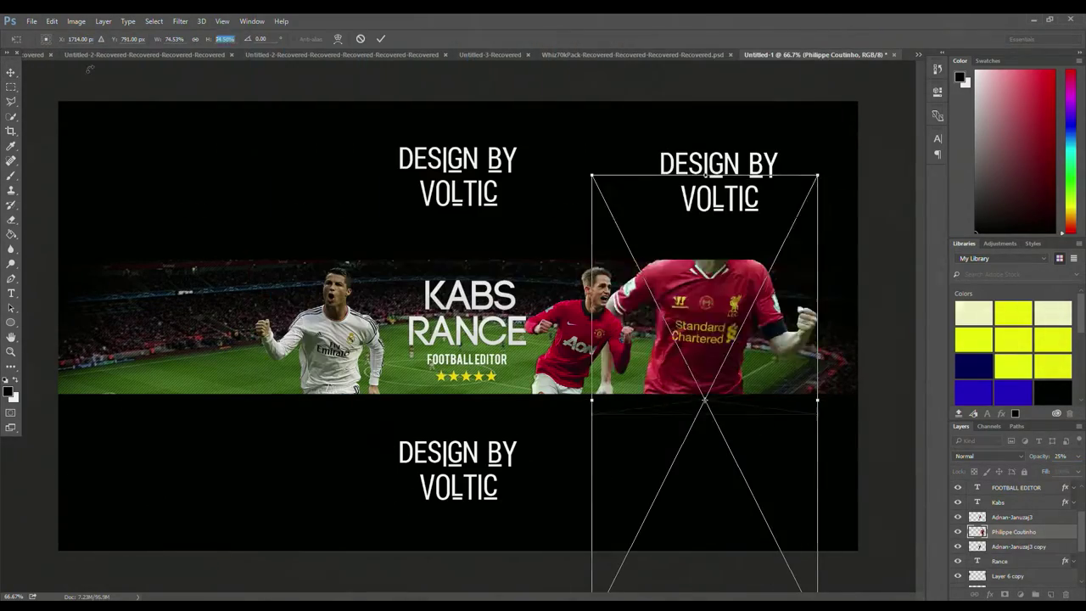
drag(817, 591, 732, 504)
key(Return)
drag(751, 386, 715, 379)
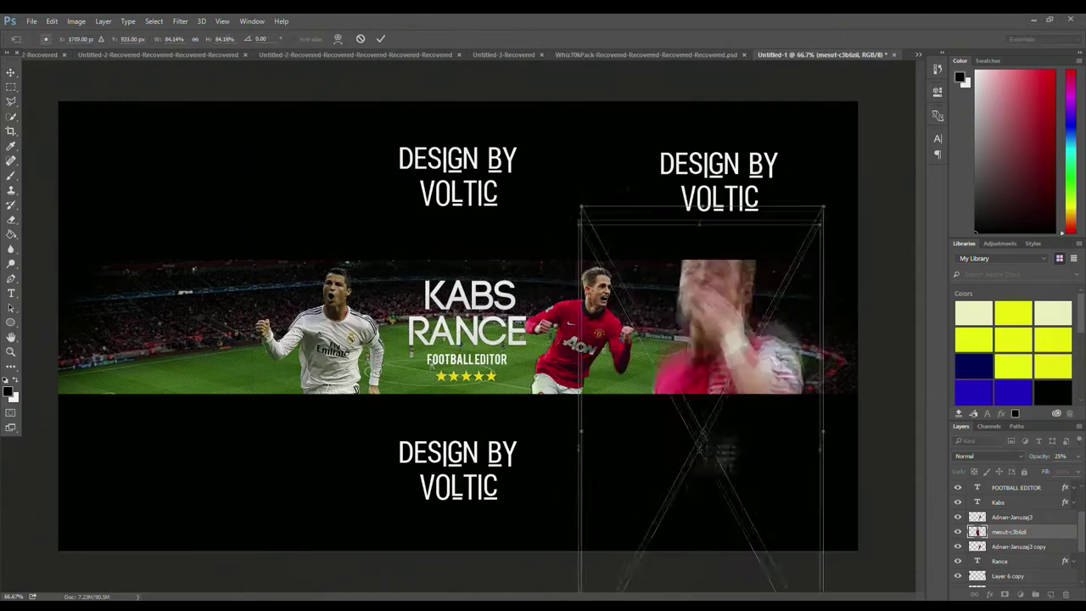
Scale the placed mesut-c3b6zil cutout to 35% and move it just left of the title, above the Januzaj layer.
drag(822, 592, 741, 466)
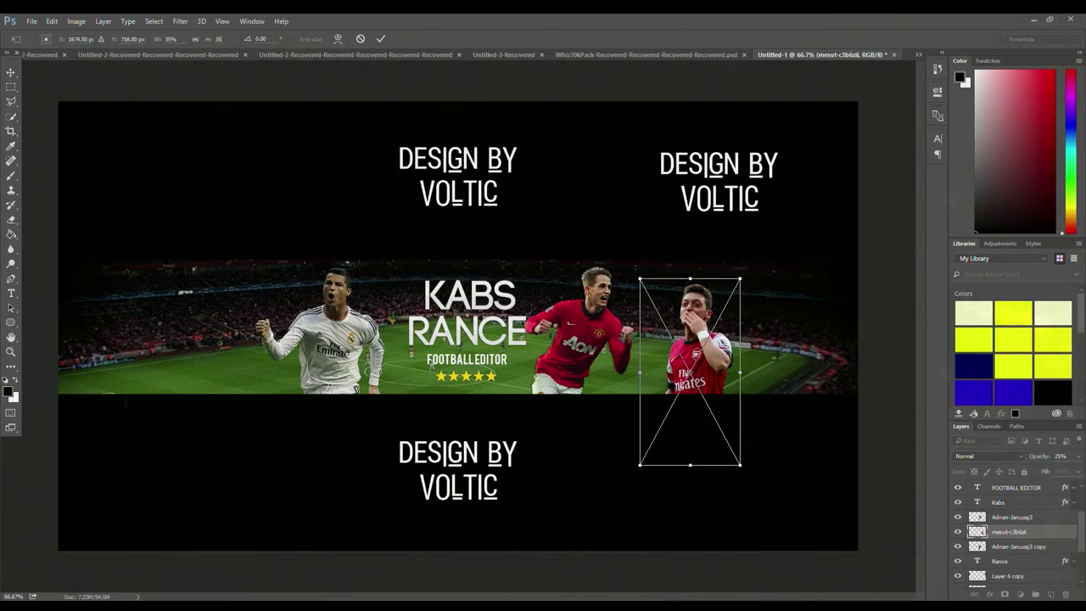
drag(690, 370, 252, 329)
key(Return)
drag(690, 339, 696, 340)
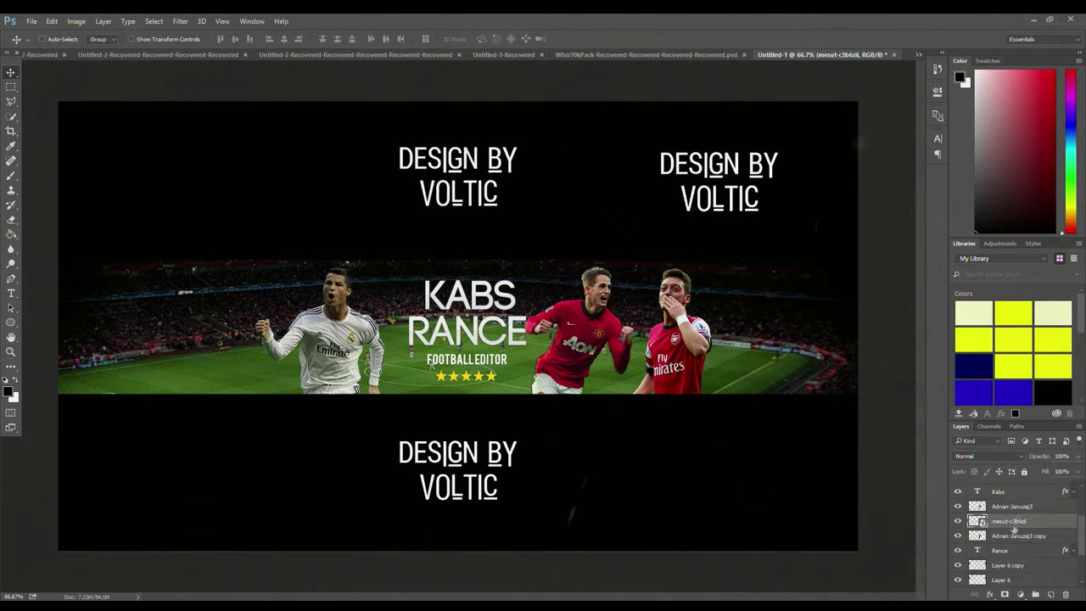
drag(783, 404, 465, 404)
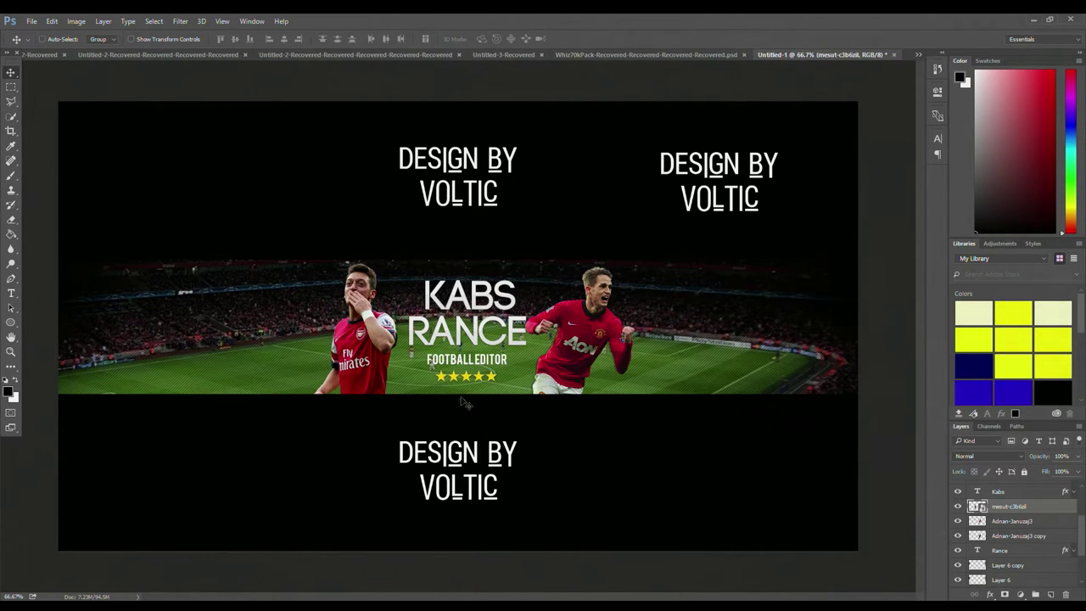
Duplicate the mesut-c3b6zil layer and style the copy as a shadow behind the player.
right_click(1051, 510)
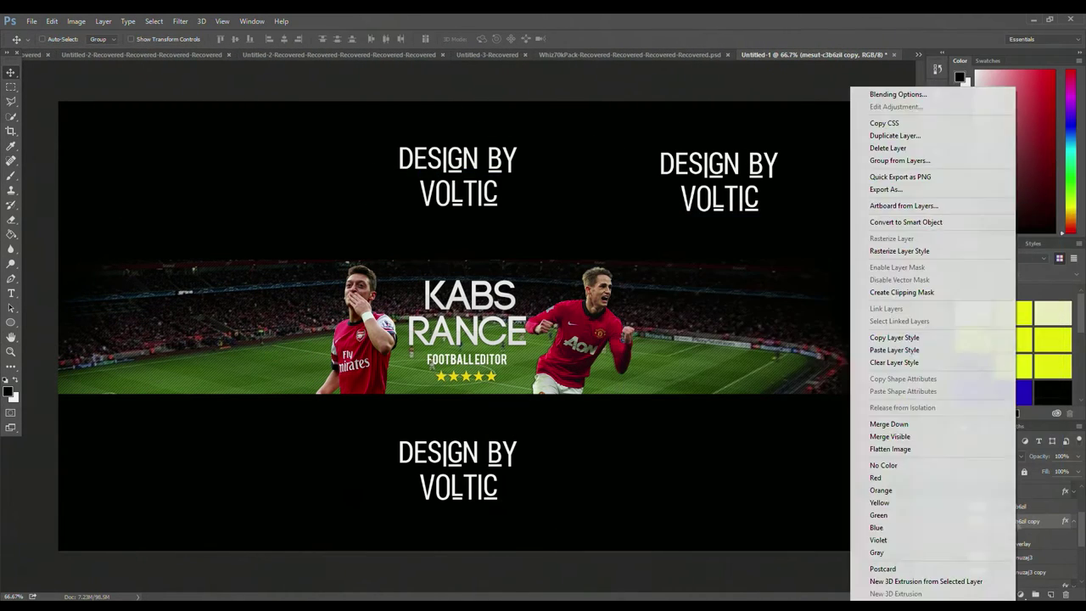
click(899, 128)
key(Return)
Move the cristiano-ronaldo cutout to the left of Özil and duplicate its layer for a shadow.
drag(505, 493, 347, 404)
key(ctrl+j)
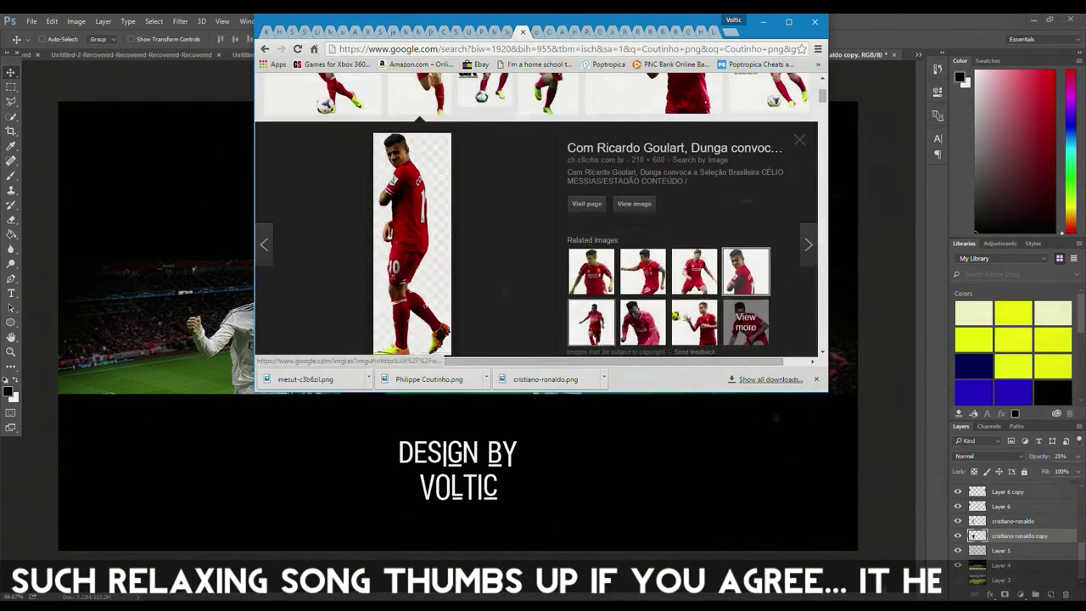
Save the Coutinho picture from the browser, place it right of Januzaj in the banner and flip it horizontally.
right_click(432, 283)
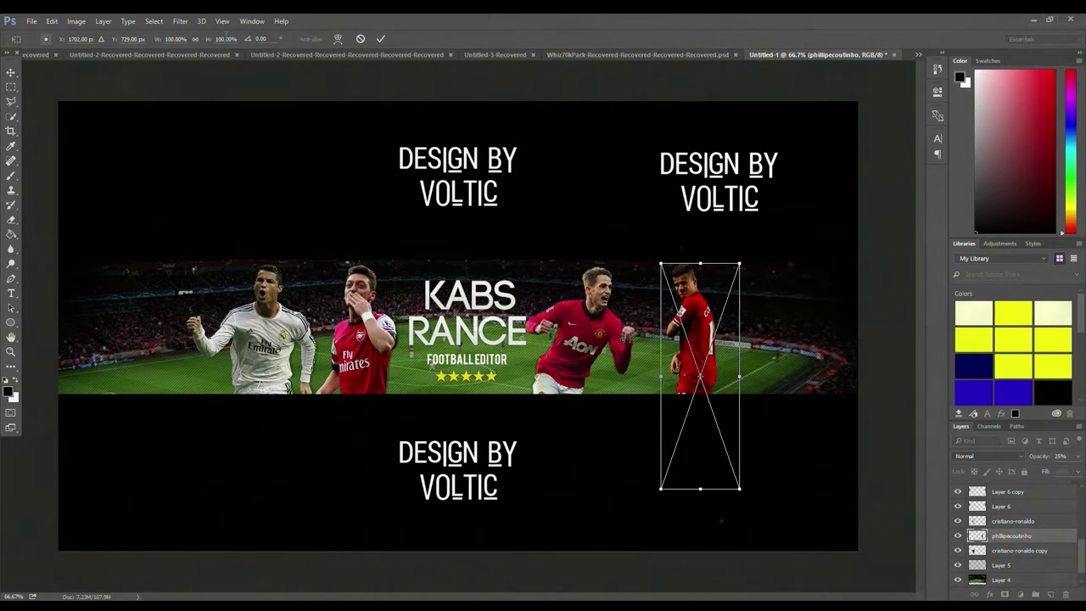
key(Return)
click(52, 20)
click(238, 337)
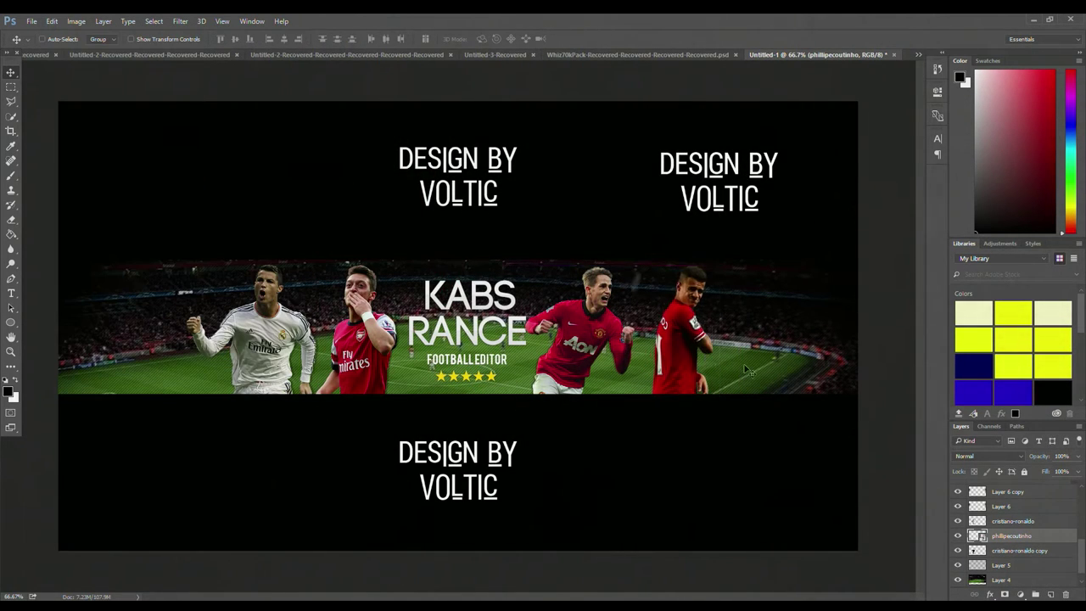
Apply an image adjustment to the stadium background on Layer 4, then select the cristiano-ronaldo copy layer.
click(75, 20)
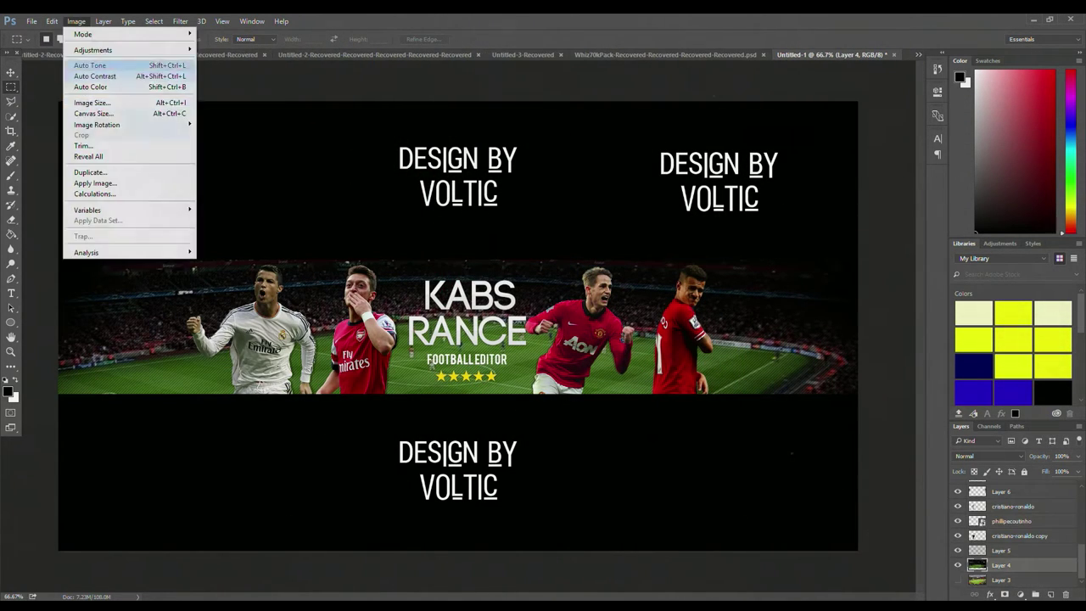
mouse_move(93, 46)
click(246, 89)
click(623, 212)
click(967, 536)
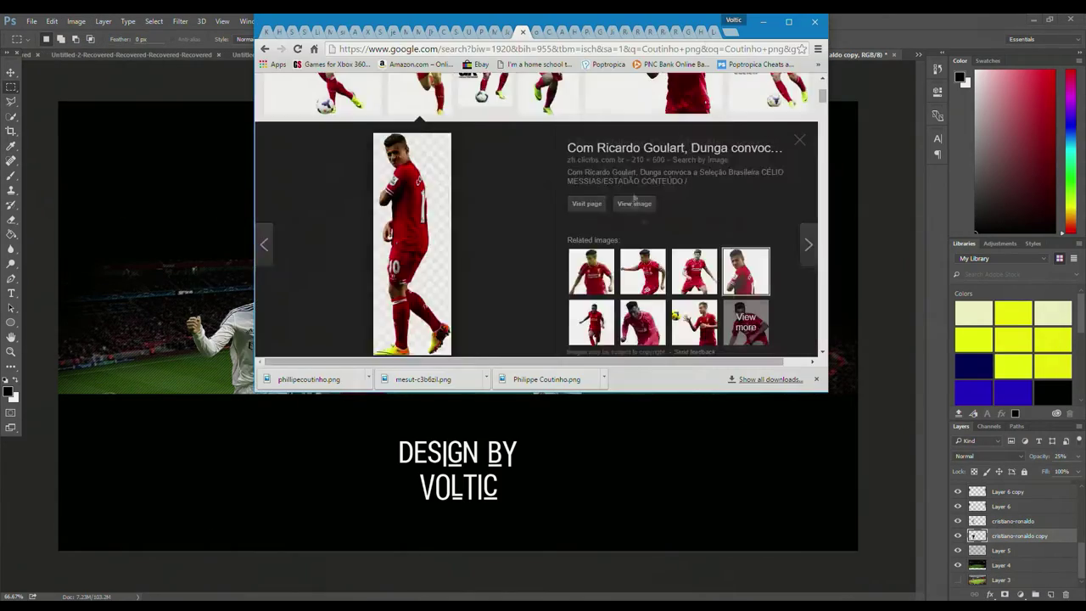
Place the Philippe Coutinho cutout in the banner, scaled to 40% and positioned on the pitch right of Januzaj.
click(565, 144)
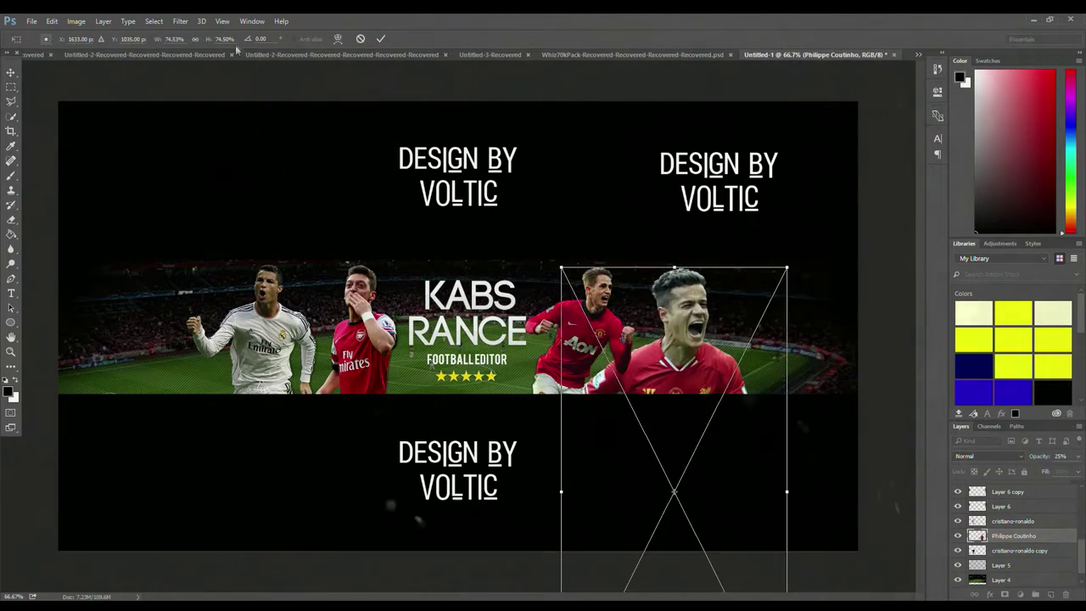
drag(636, 430, 685, 386)
click(1013, 535)
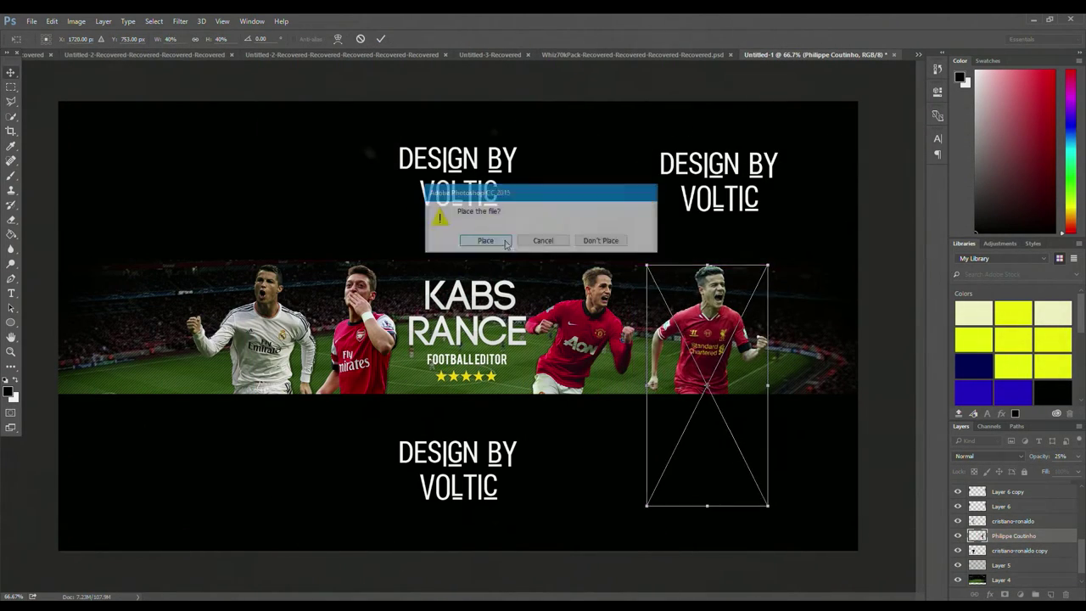
click(484, 237)
Duplicate the Philippe Coutinho layer to serve as the player's shadow.
right_click(1014, 535)
click(912, 75)
double_click(1051, 550)
key(Escape)
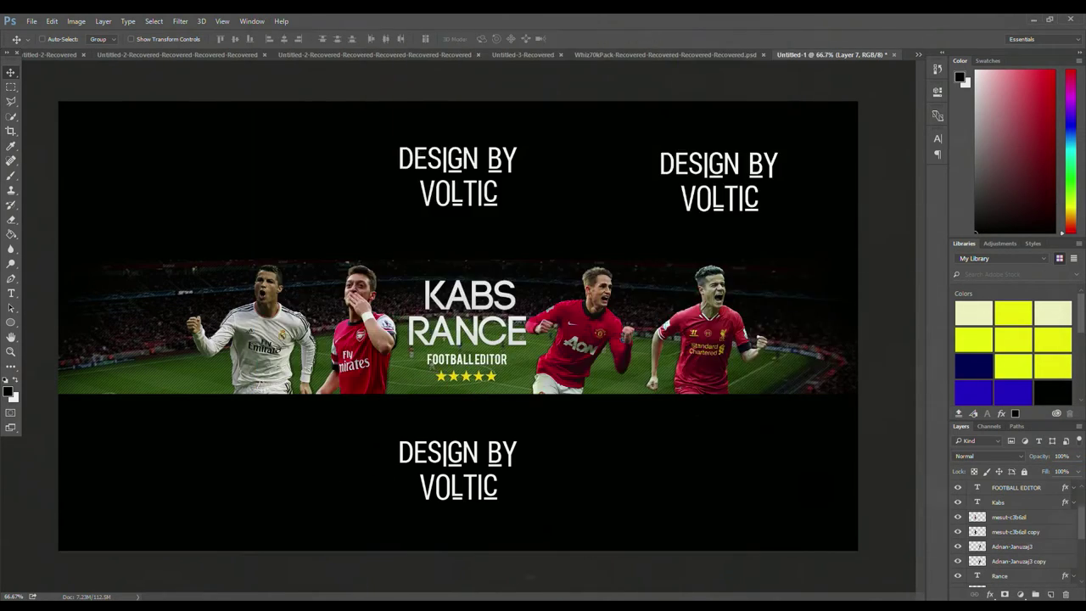
Change the font of the FOOTBALL EDITOR subtitle from Bebas to Arial at 24 pt.
scroll(1014, 526, up, 3)
double_click(977, 546)
click(141, 39)
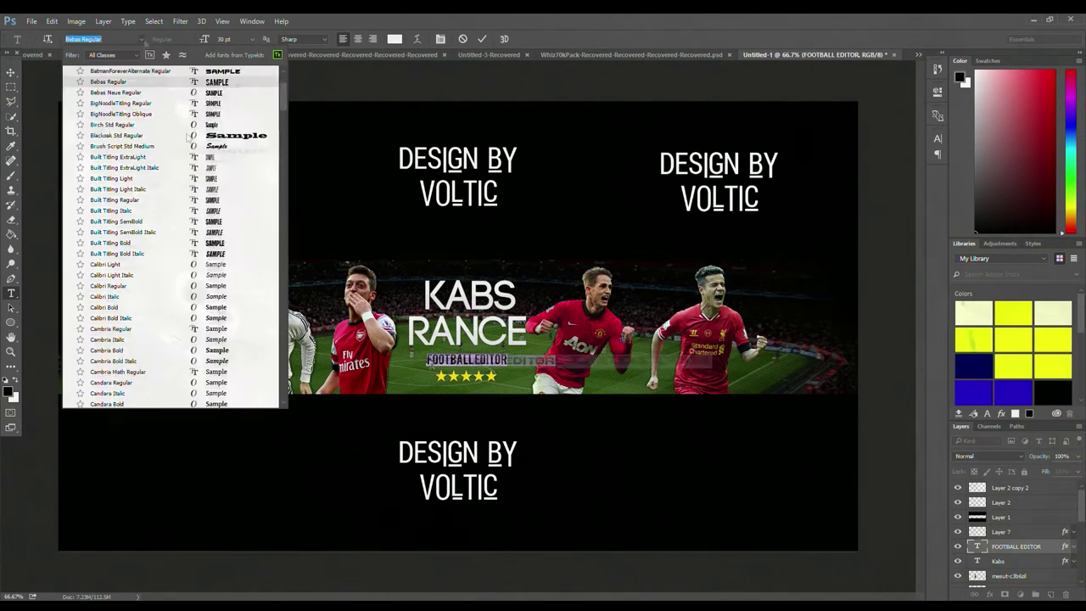
click(235, 137)
key(ctrl+Return)
key(v)
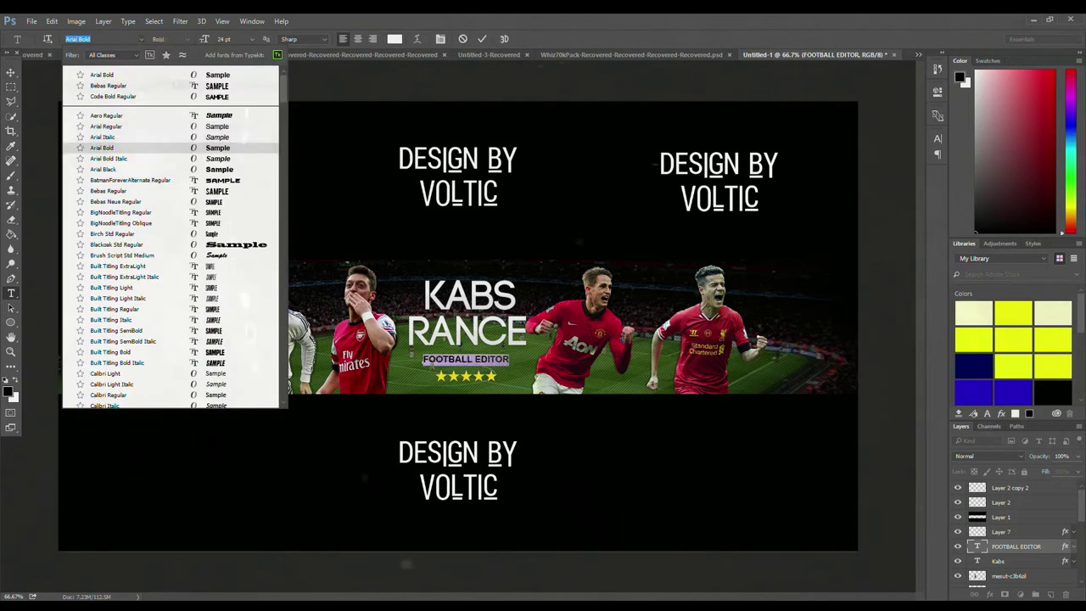
click(212, 139)
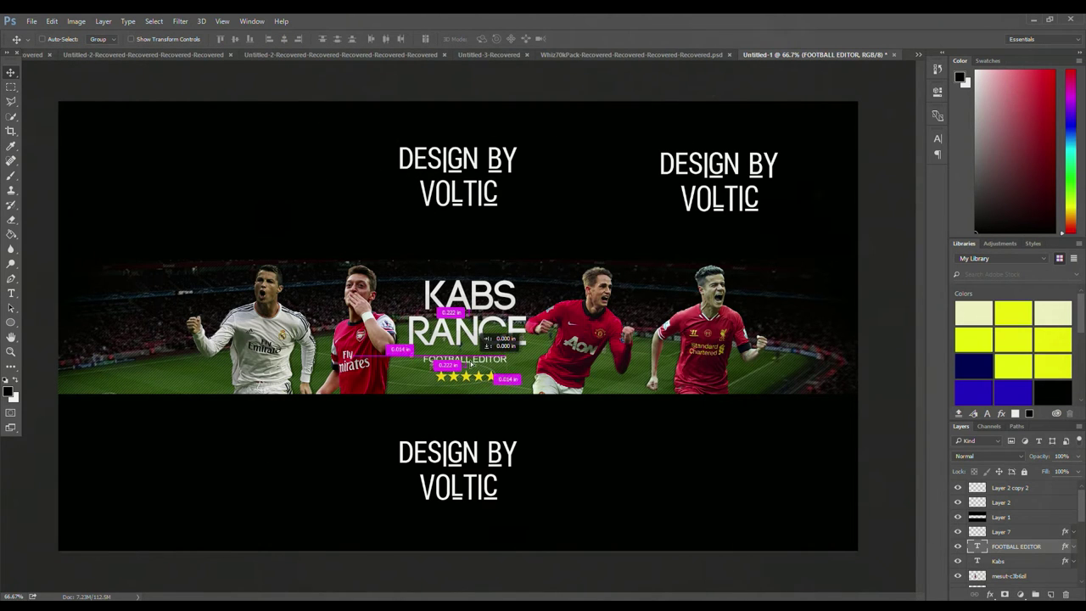
Shrink the DESIGN BY VOLTIC text on Layer 2 copy 2 and warp it to lie flat on the pitch behind the players.
click(52, 20)
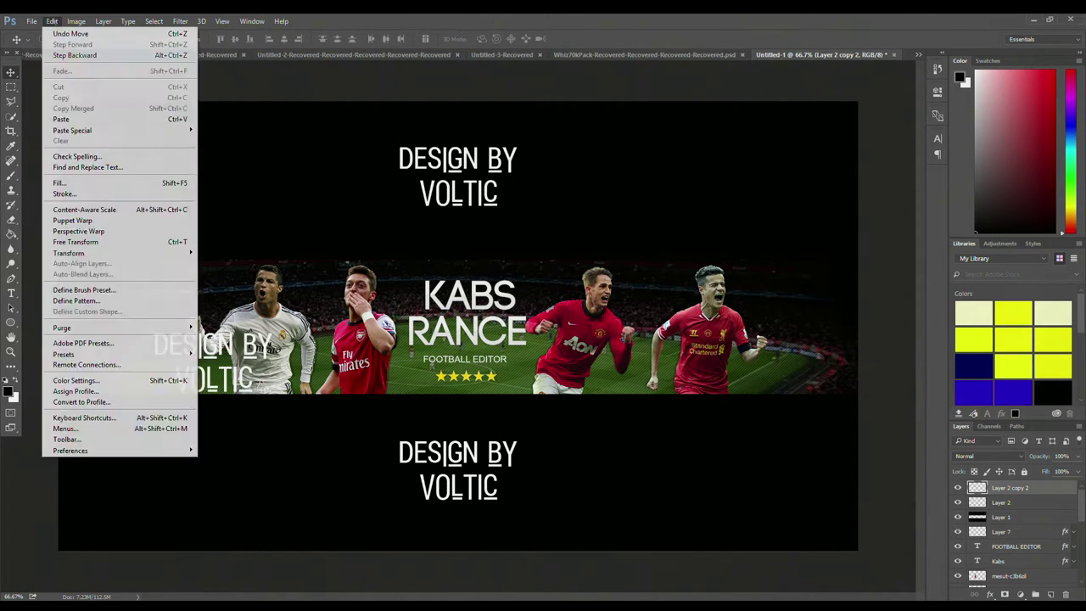
click(76, 236)
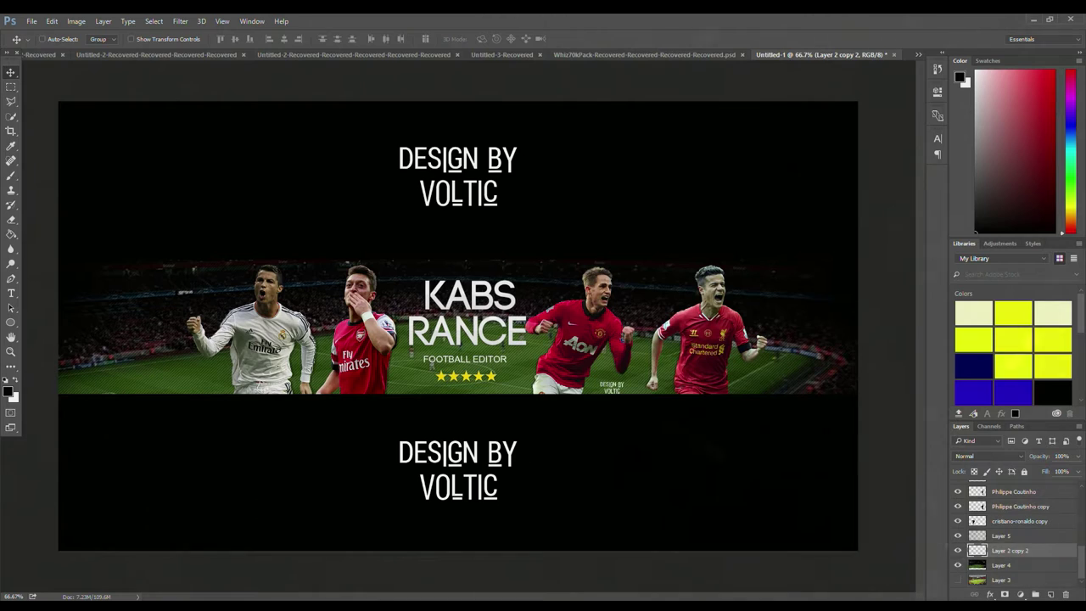
key(ctrl+plus)
key(ctrl+plus)
key(ctrl+t)
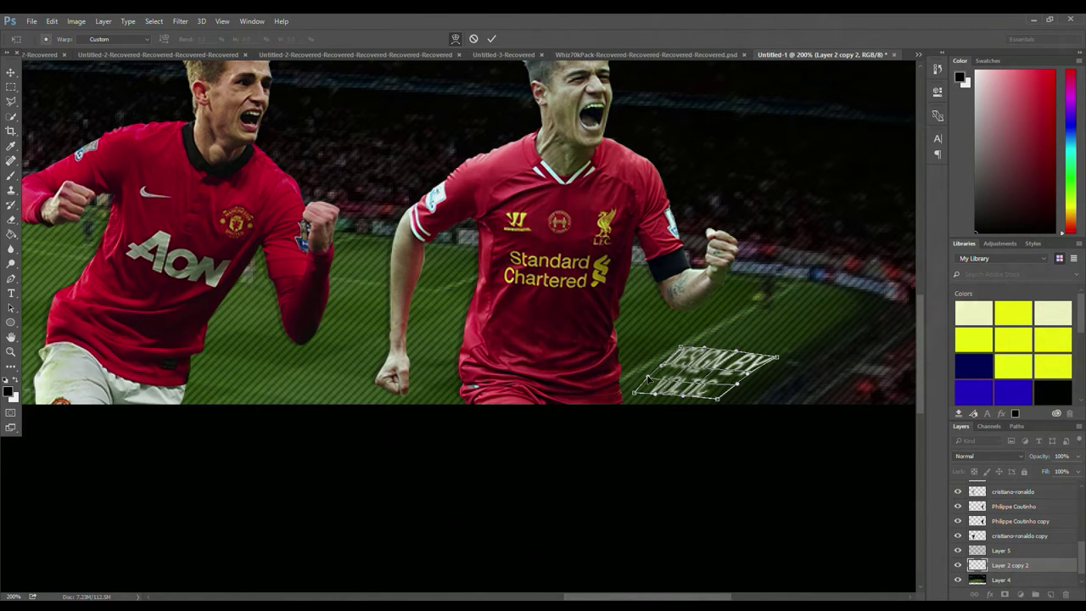
Set Layer 2 copy 2 to Soft Light and position the watermark on the grass between Januzaj and Coutinho.
click(988, 455)
click(965, 345)
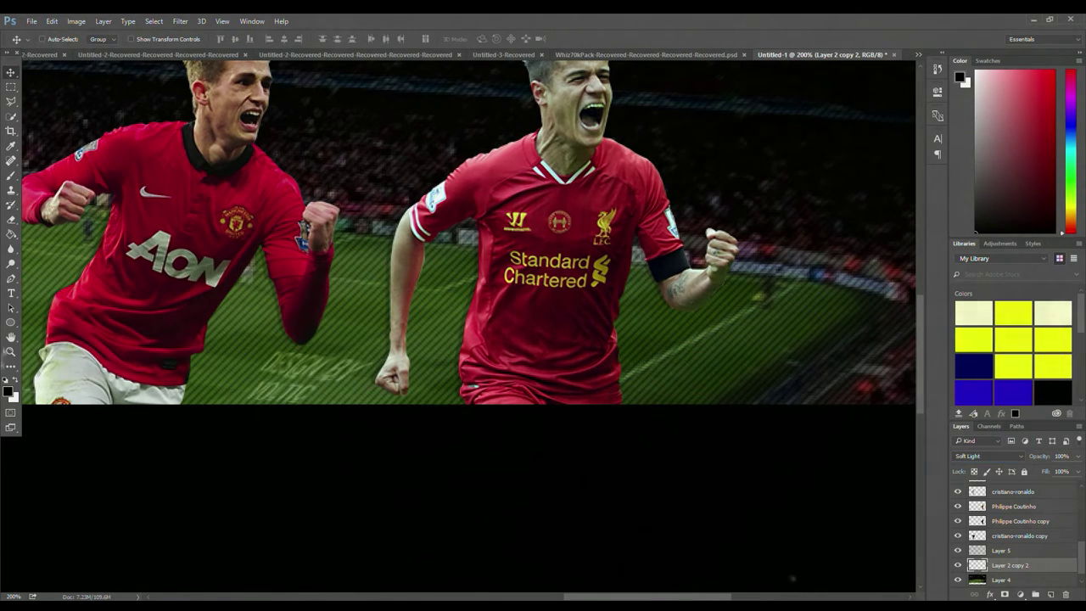
key(ctrl+0)
key(ctrl+plus)
key(ctrl+plus)
click(988, 455)
click(1006, 344)
key(v)
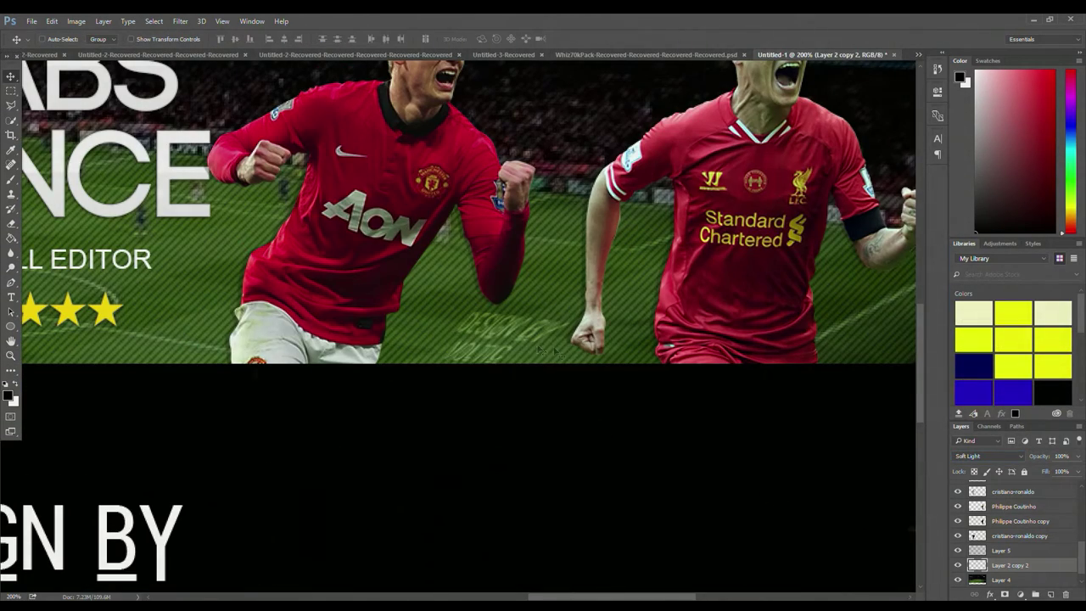
key(z)
key(ctrl+0)
Flip the Layer 6 graphic horizontally and reposition it in the banner.
scroll(1050, 562, down, 1)
double_click(958, 502)
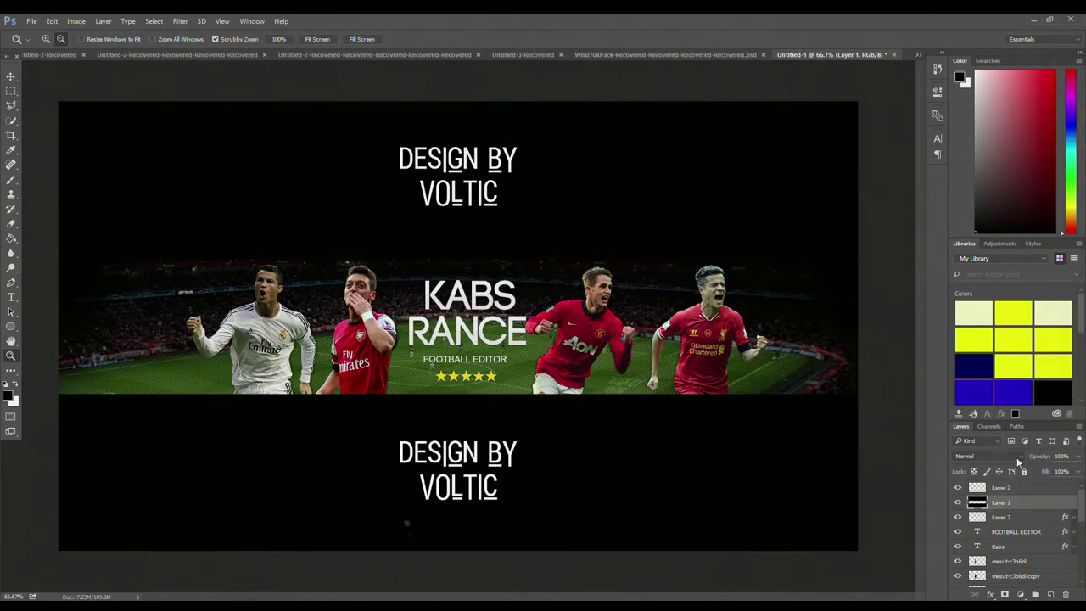
click(969, 547)
click(51, 20)
click(229, 381)
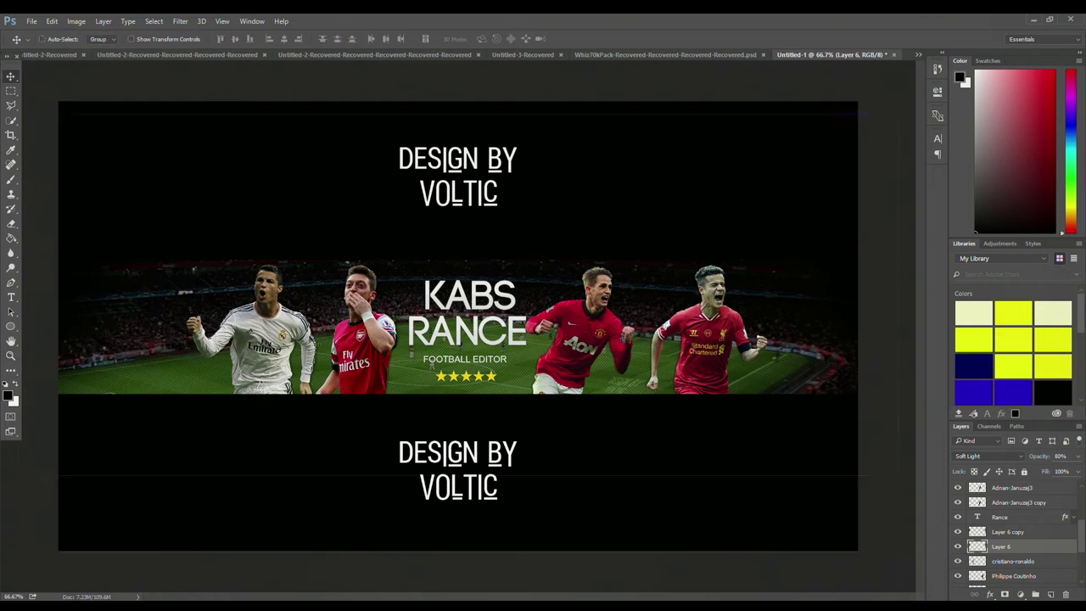
click(52, 20)
click(230, 380)
drag(823, 369, 486, 411)
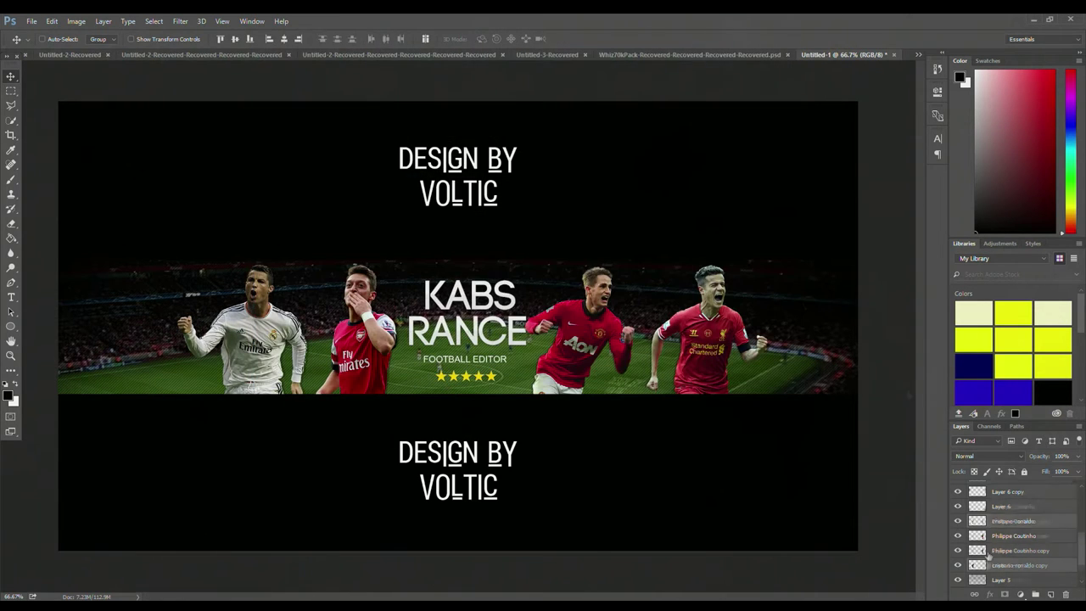
Adjust the hue and saturation of the stadium background to mute its reds and cool the green pitch.
click(76, 20)
mouse_move(92, 49)
click(268, 110)
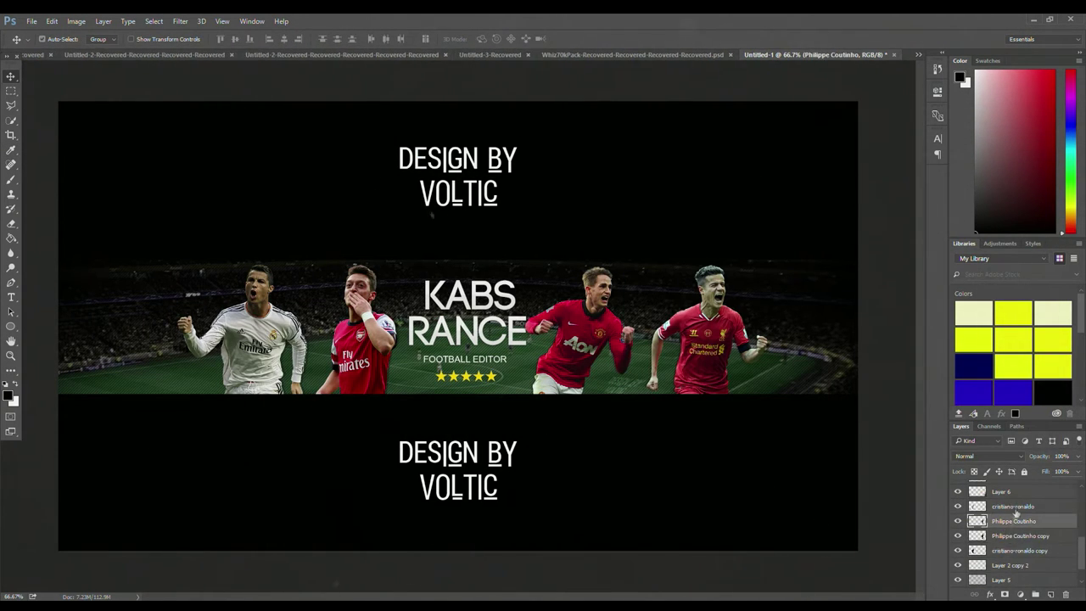
Apply a Hue/Saturation adjustment to the mesut-c3b6zil player layer.
click(75, 20)
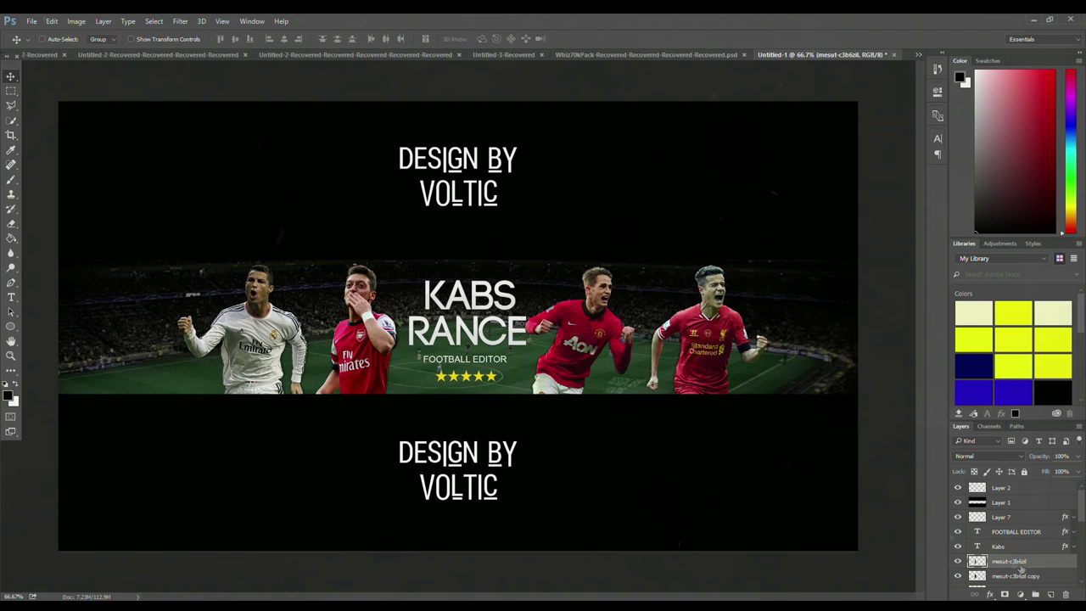
click(75, 20)
mouse_move(92, 49)
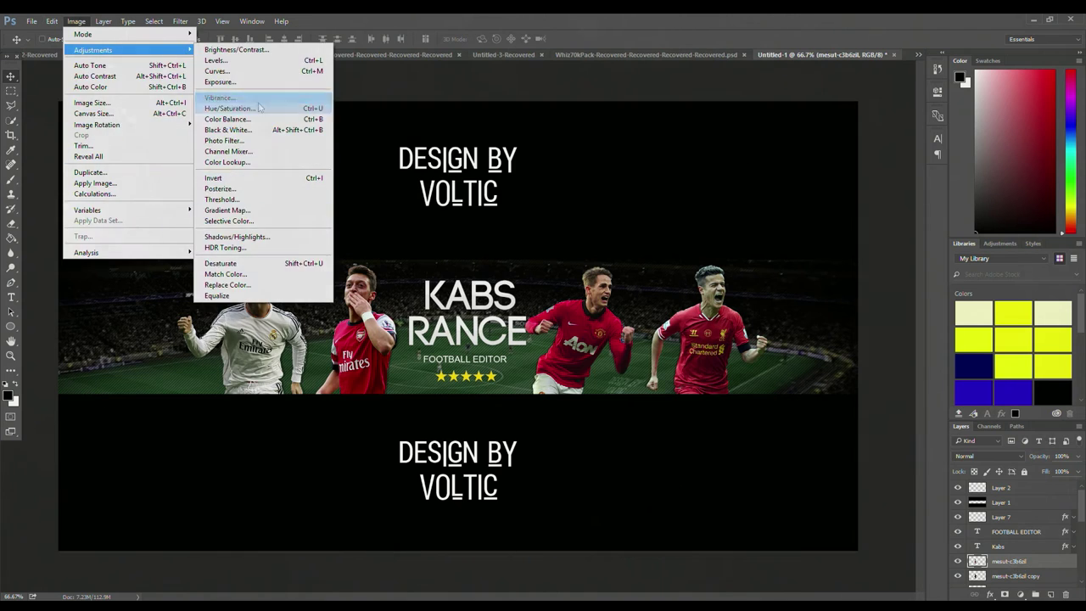
click(258, 108)
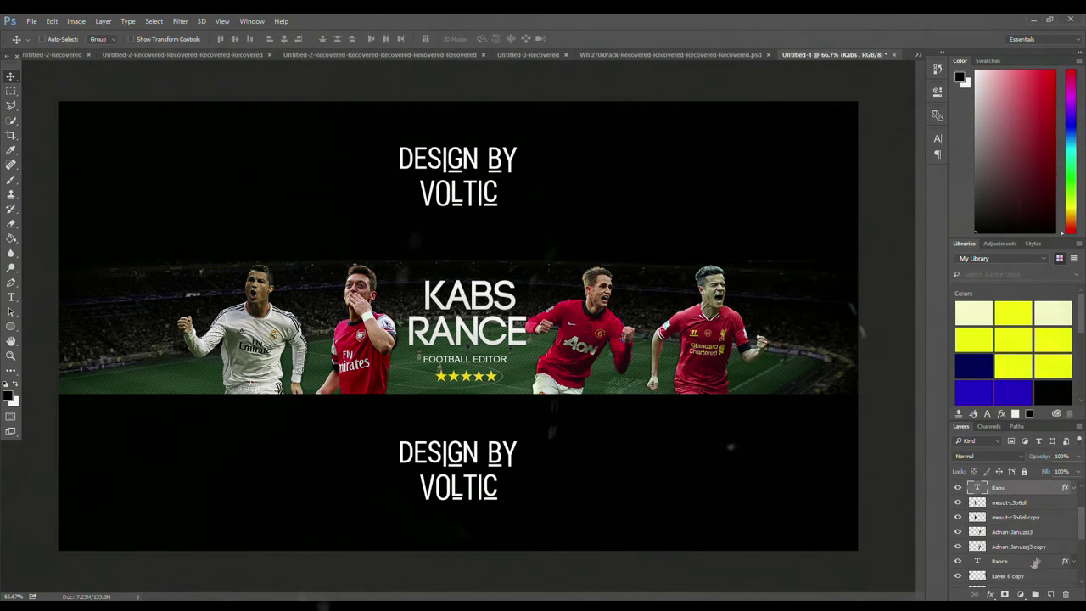
Brush black on a new layer beneath the Rance title text and lower that layer's opacity to 50%.
key(b)
click(47, 38)
drag(1077, 456, 1058, 475)
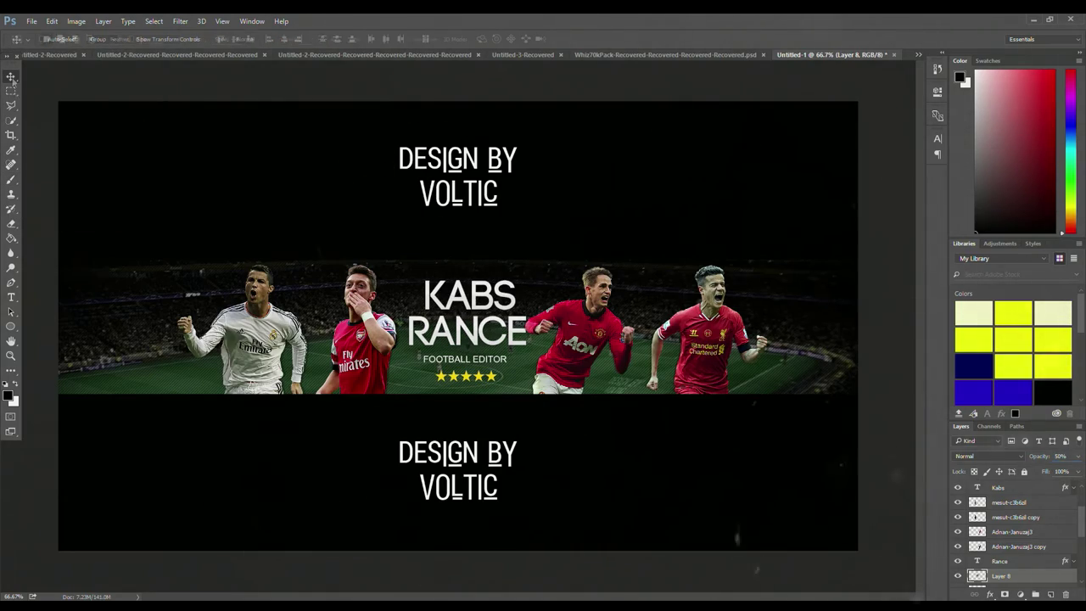
Bring an overlay from the Nelson Designs 5k GFX Pack into the banner behind the players and adjust its blend mode and opacity.
click(918, 54)
click(727, 79)
click(918, 54)
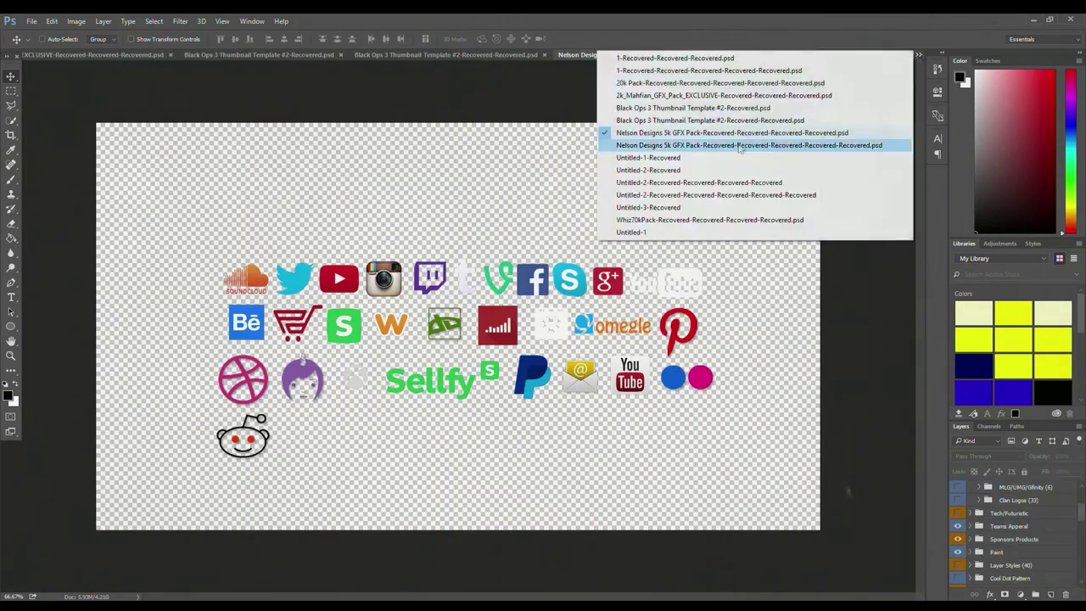
click(727, 143)
right_click(957, 514)
click(958, 517)
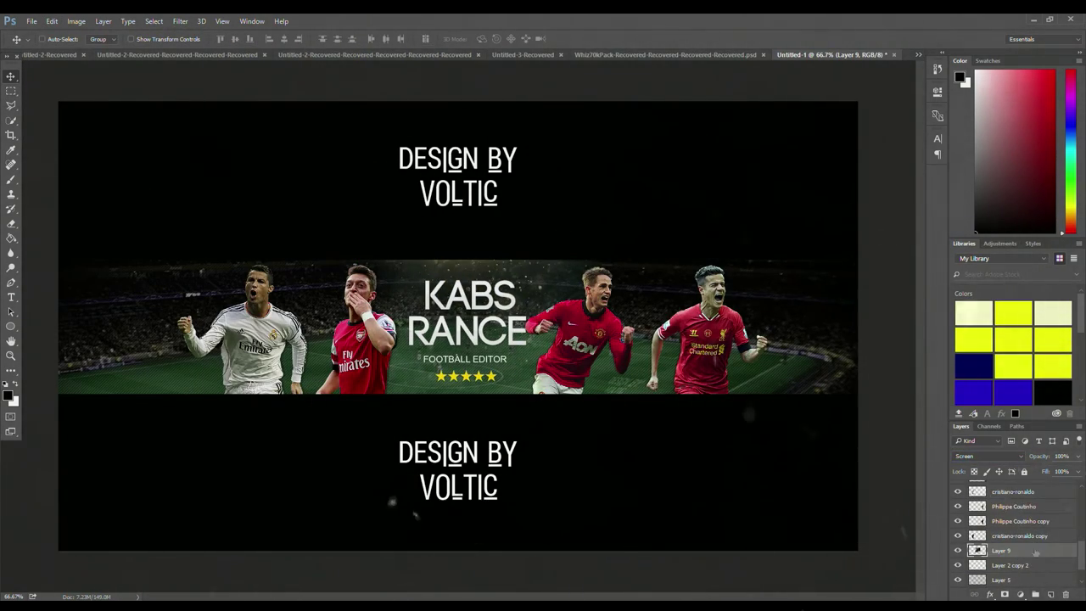
click(988, 456)
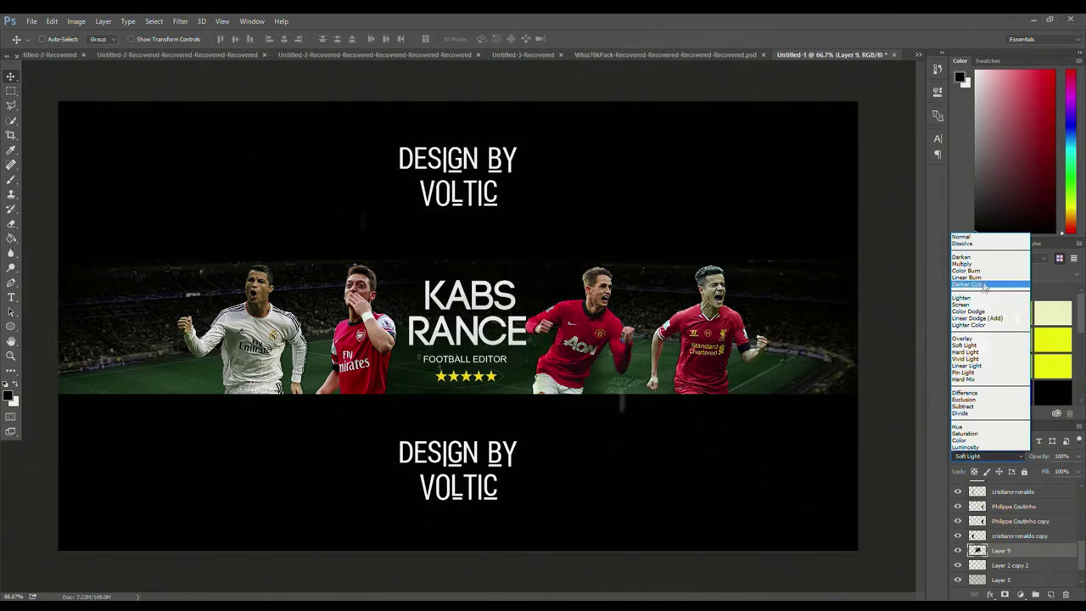
drag(1077, 455, 1053, 472)
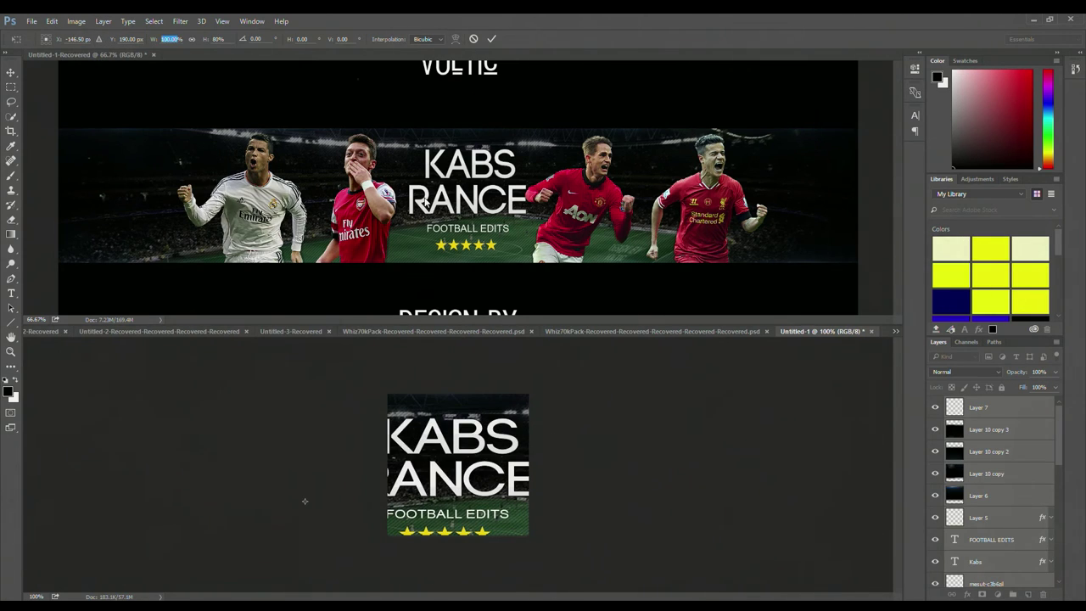
Scale the selected banner layers to 90% in the square avatar document.
text(90)
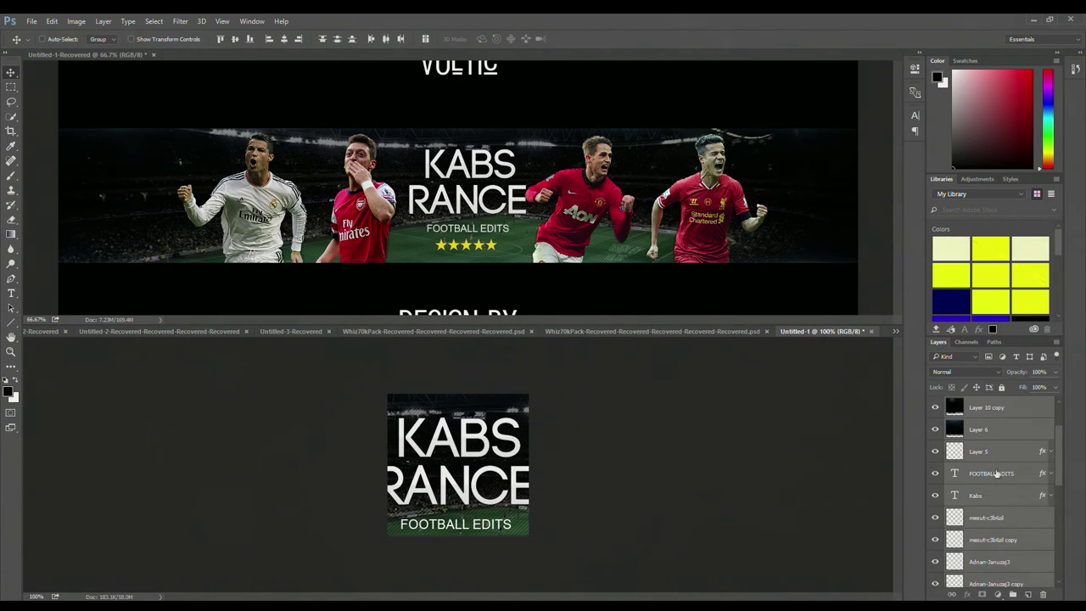
Try to scale the FOOTBALL EDITS and Kabs text layers together to 90% in the avatar.
shift+click(997, 473)
click(51, 20)
mouse_move(96, 245)
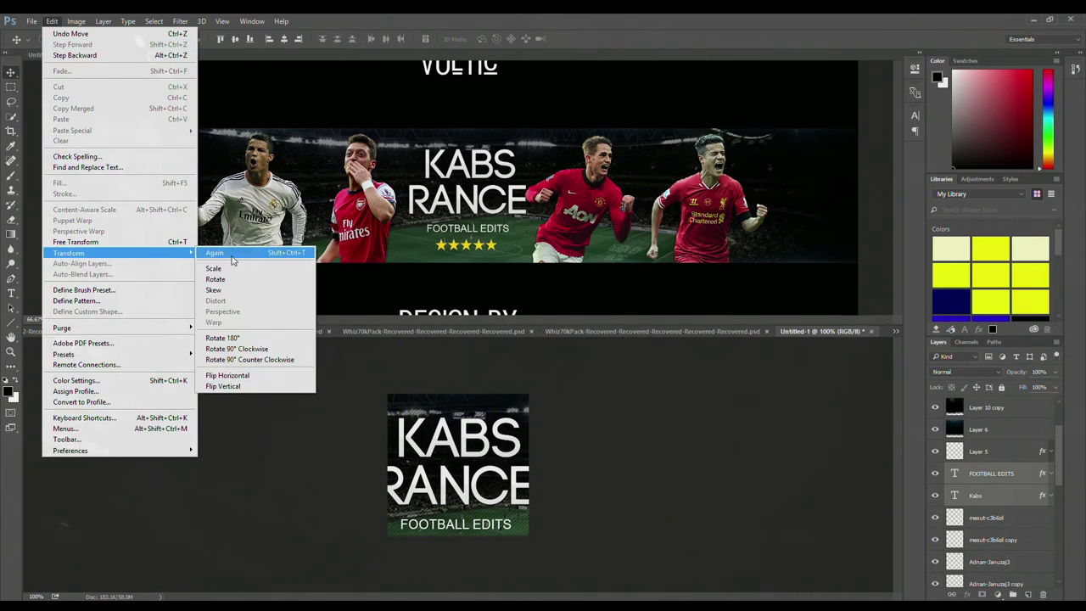
click(225, 264)
key(v)
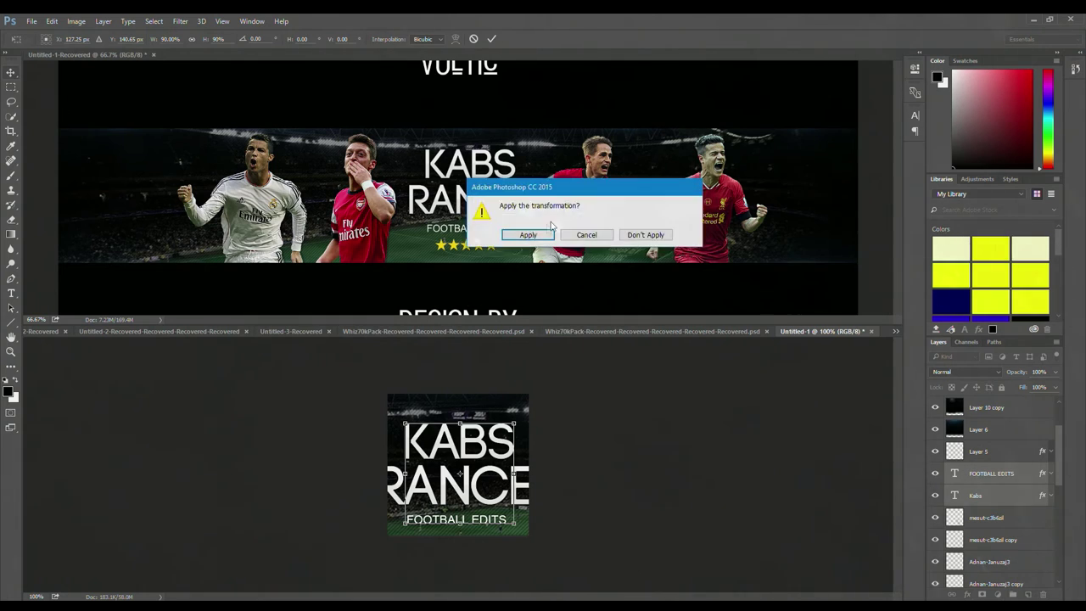
key(Return)
click(52, 20)
click(75, 55)
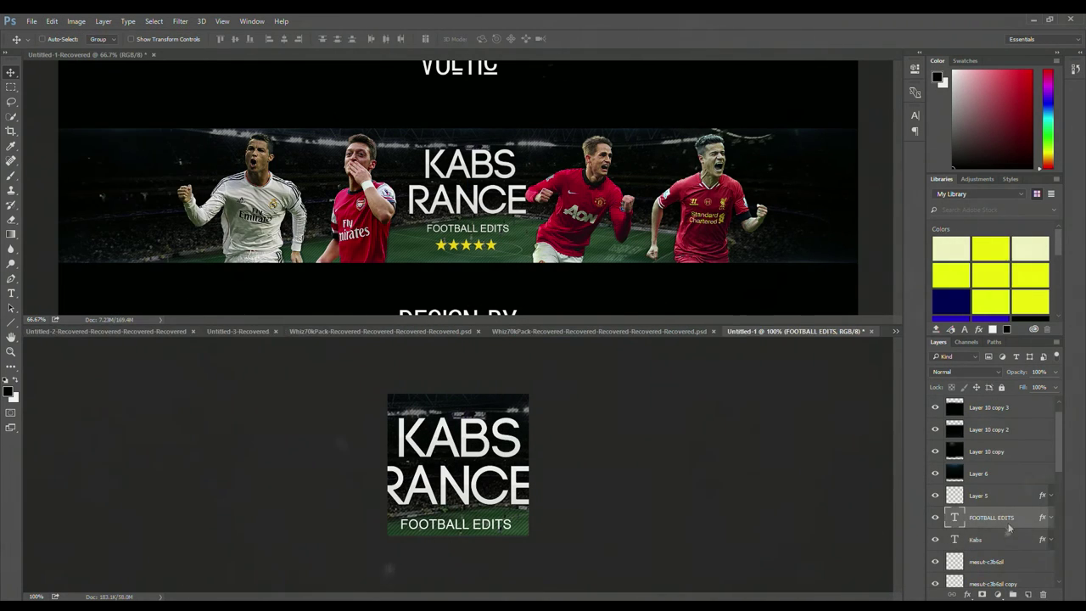
Shrink the Kabs and Rance text layers in the avatar by repeating the last transform twice, and select the FOOTBALL EDITS layer.
click(52, 20)
mouse_move(97, 252)
click(232, 252)
click(52, 20)
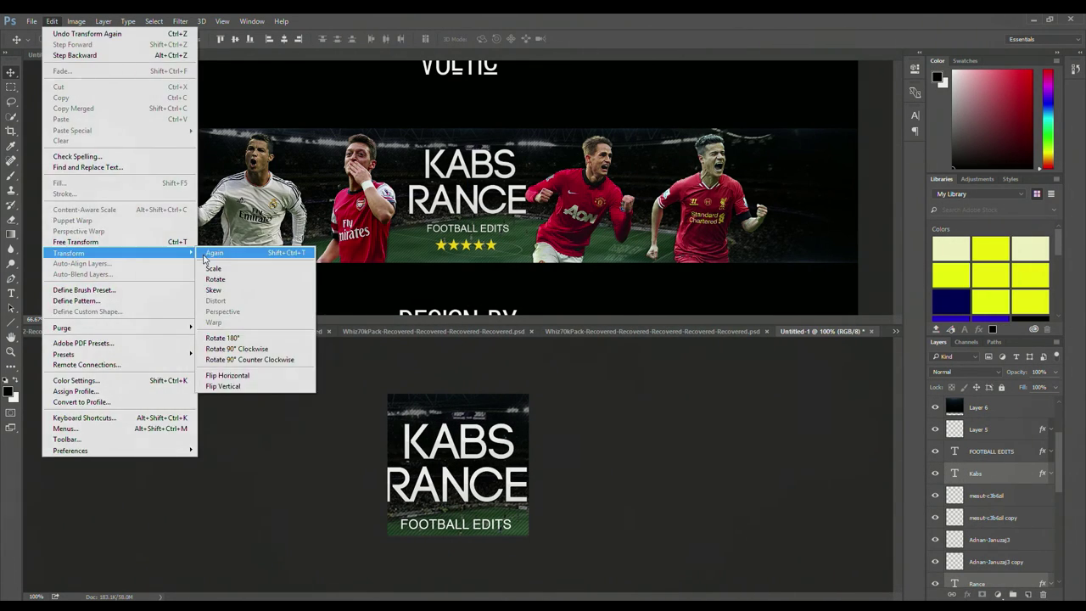
click(221, 252)
key(z)
click(989, 454)
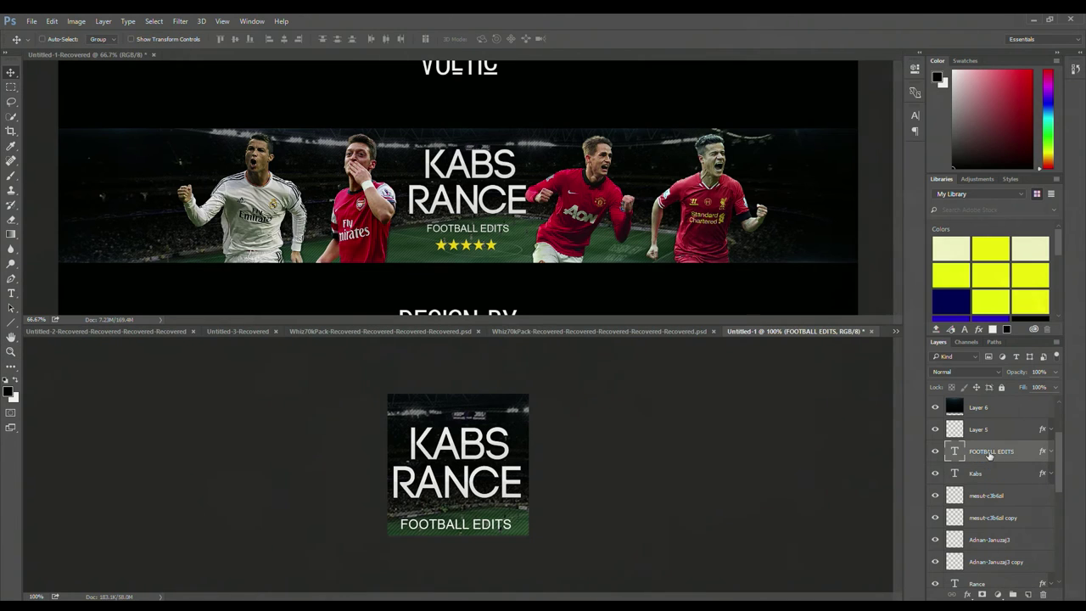
drag(994, 459, 994, 481)
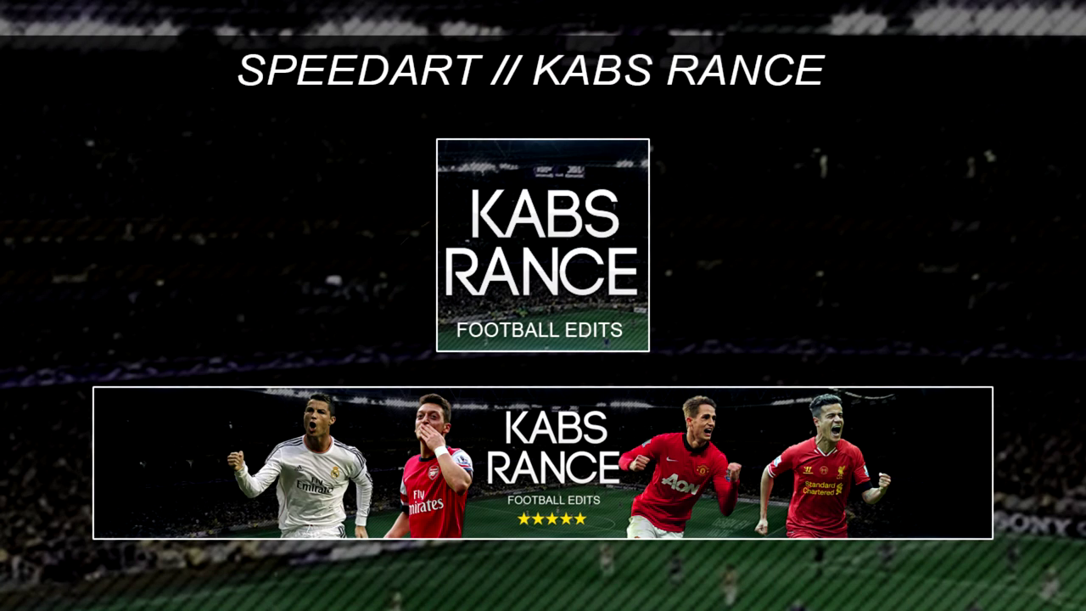